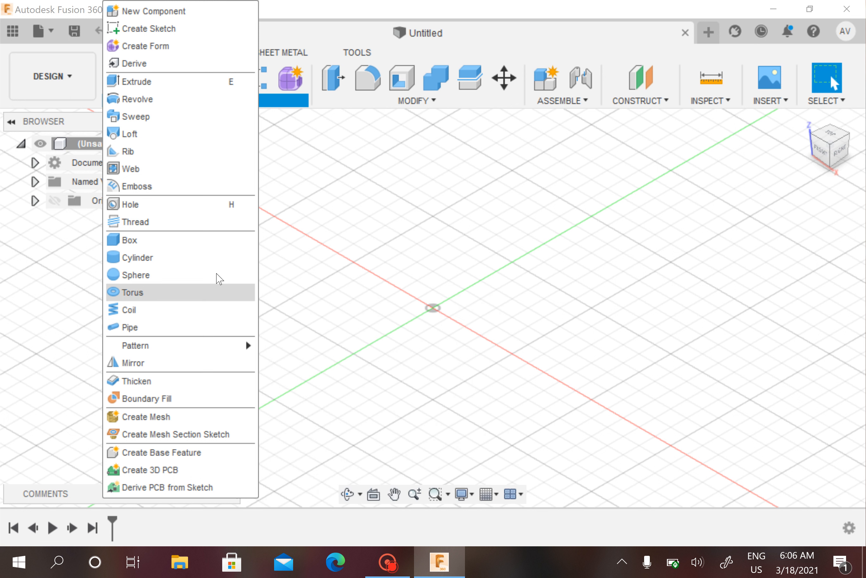
Start a new form in the untitled design and dismiss the offline notices.
click(387, 213)
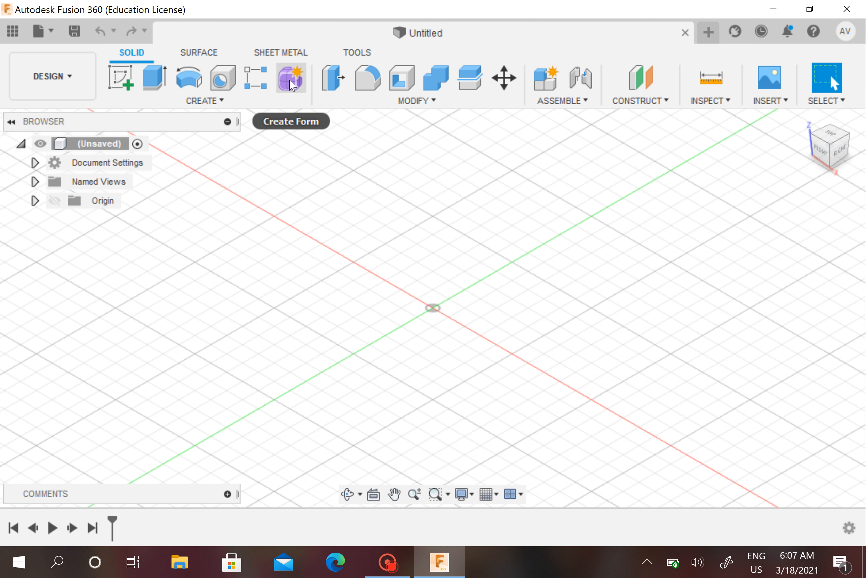
click(287, 84)
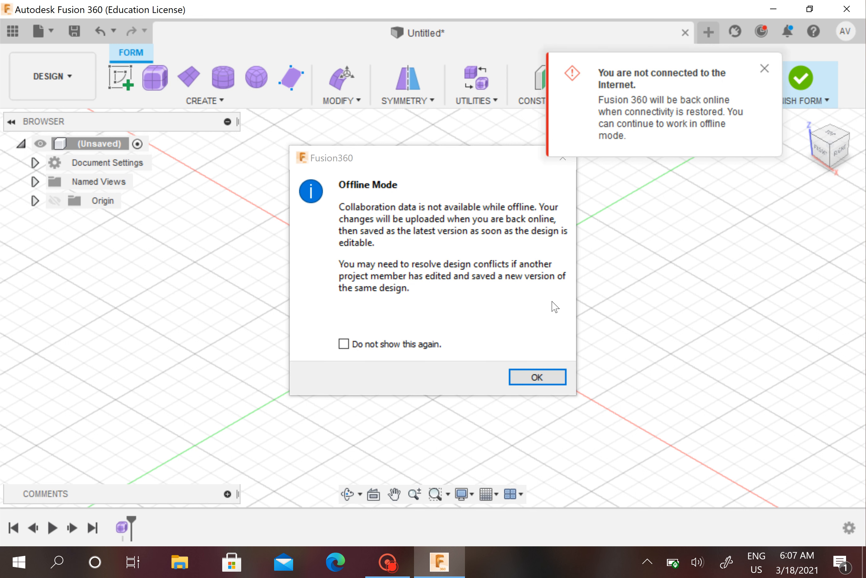
click(540, 377)
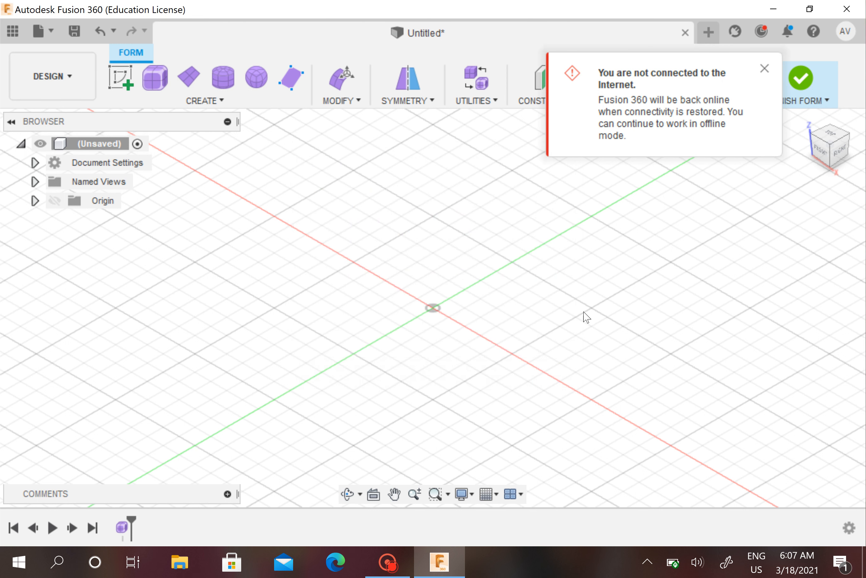
click(765, 70)
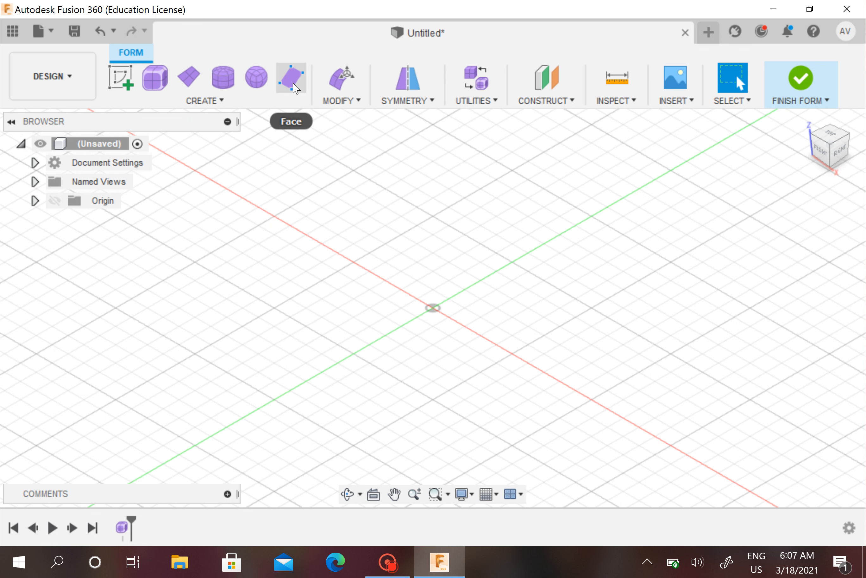
Draw the 100 by 100 mm base of a form box on the horizontal plane, centred on the origin.
click(219, 101)
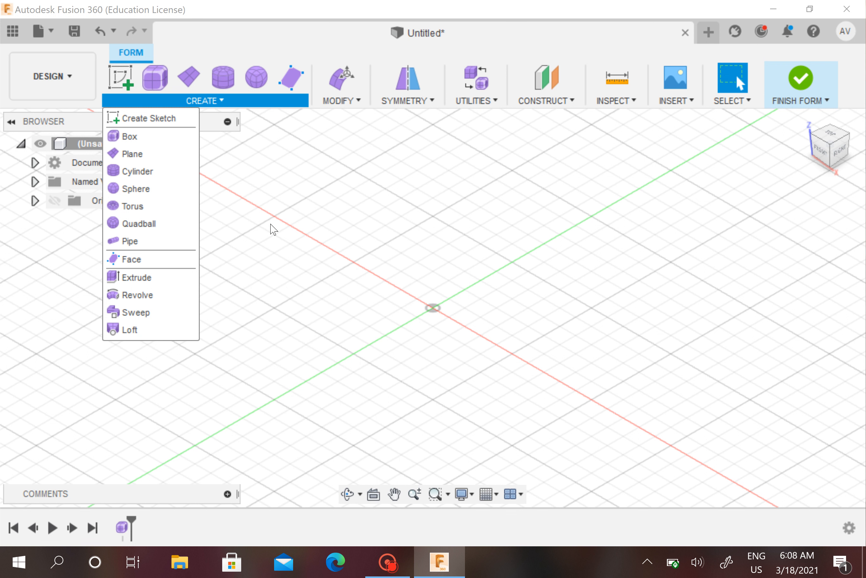
click(257, 195)
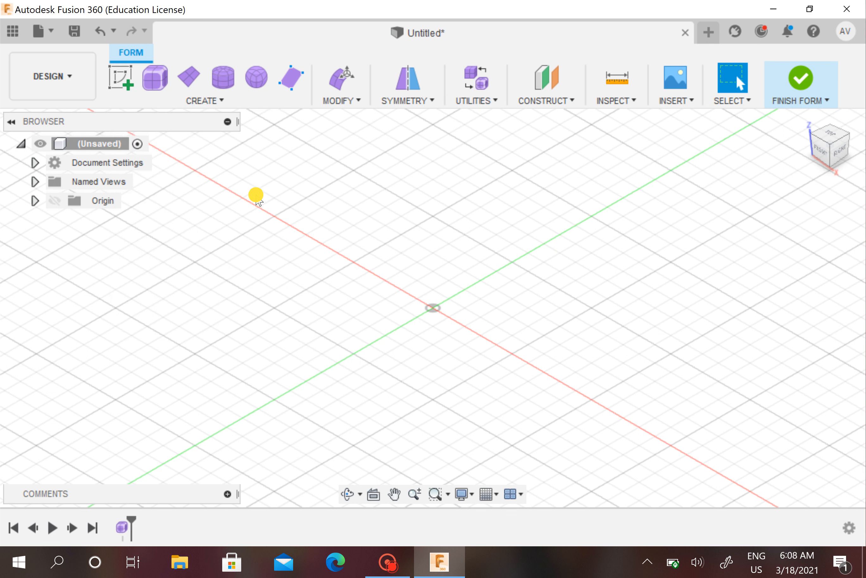
click(156, 81)
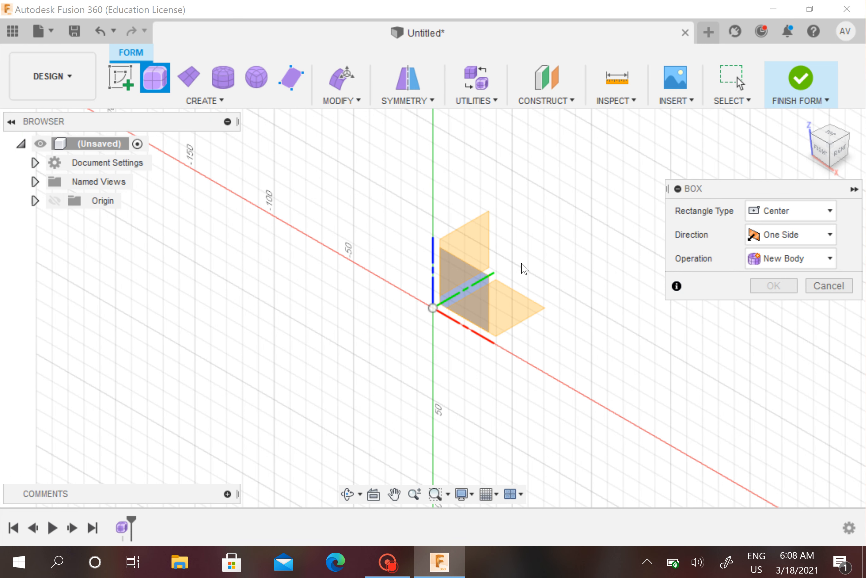
click(510, 308)
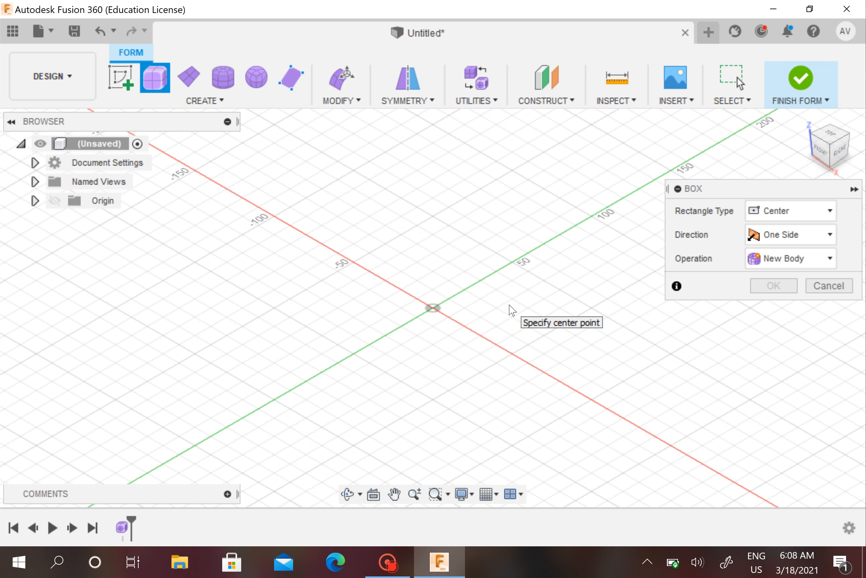
click(434, 307)
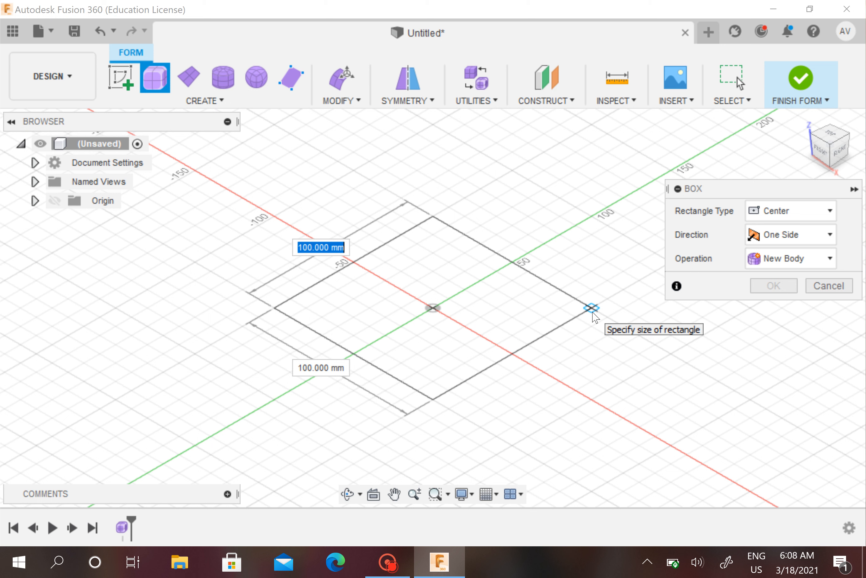
click(593, 314)
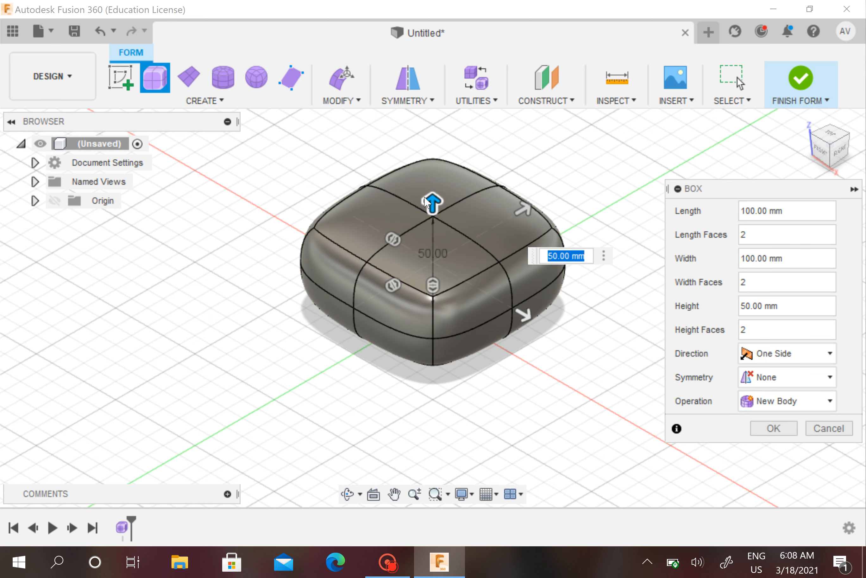
Raise the form box to a height of 100 mm and create it as a new body.
drag(430, 194, 433, 141)
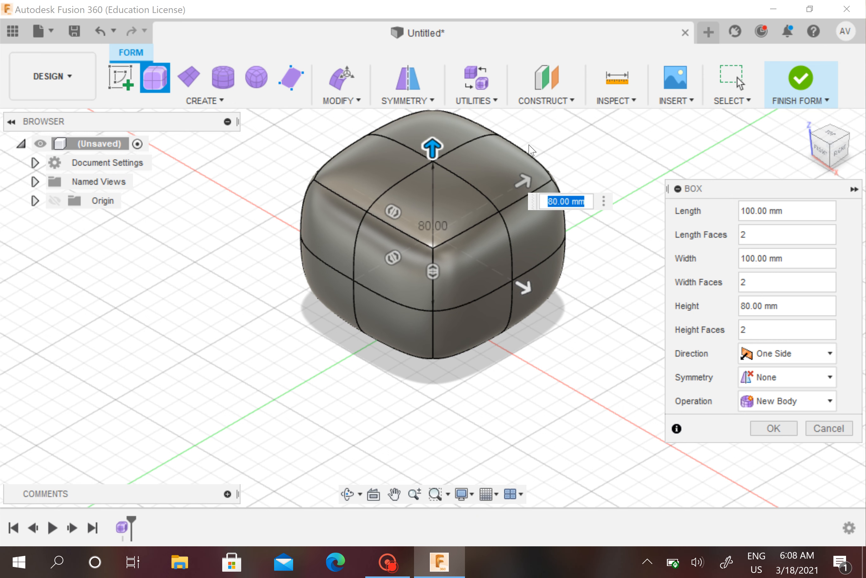
middle_drag(530, 146, 528, 190)
scroll(528, 190, down, 1)
drag(436, 192, 439, 158)
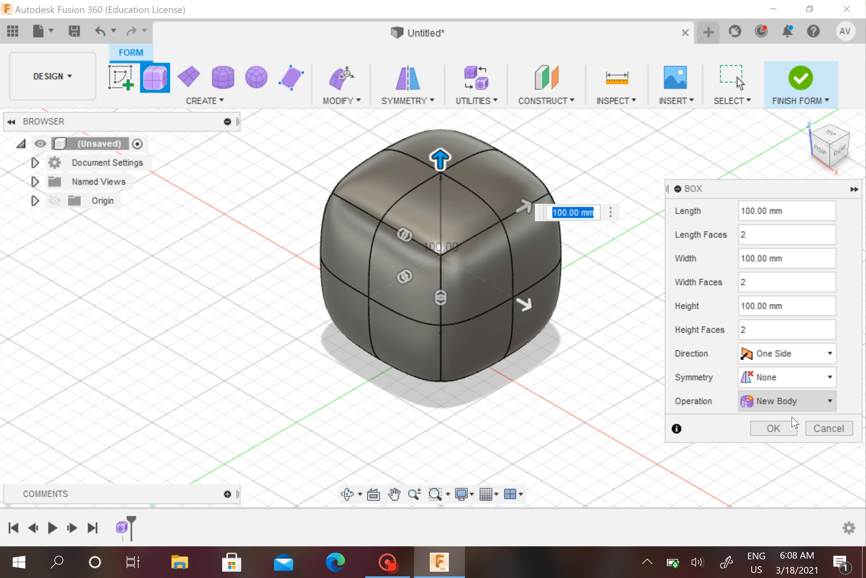
click(774, 427)
scroll(712, 251, down, 2)
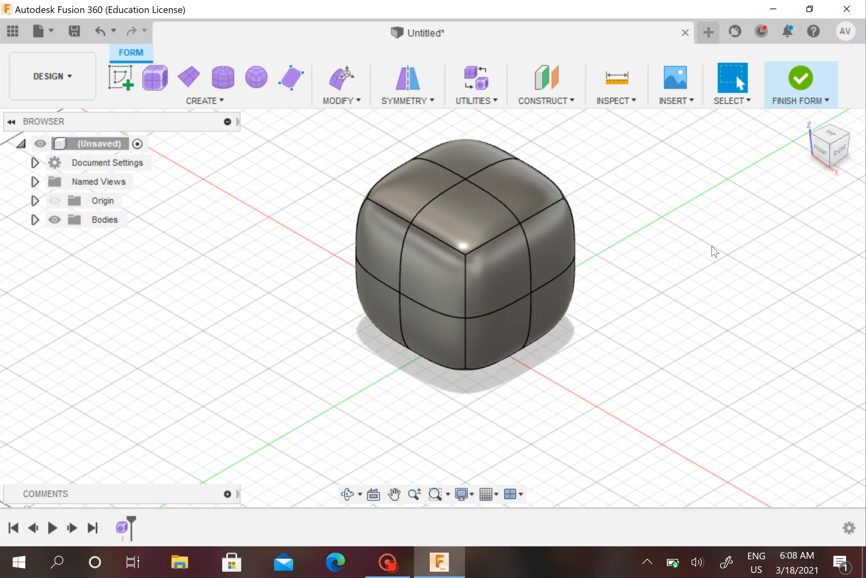
middle_drag(711, 253, 689, 281)
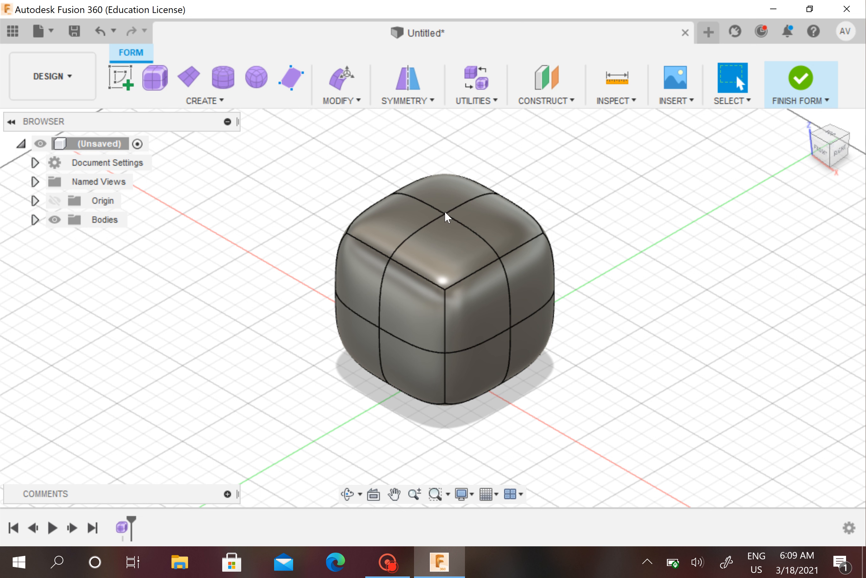
click(444, 242)
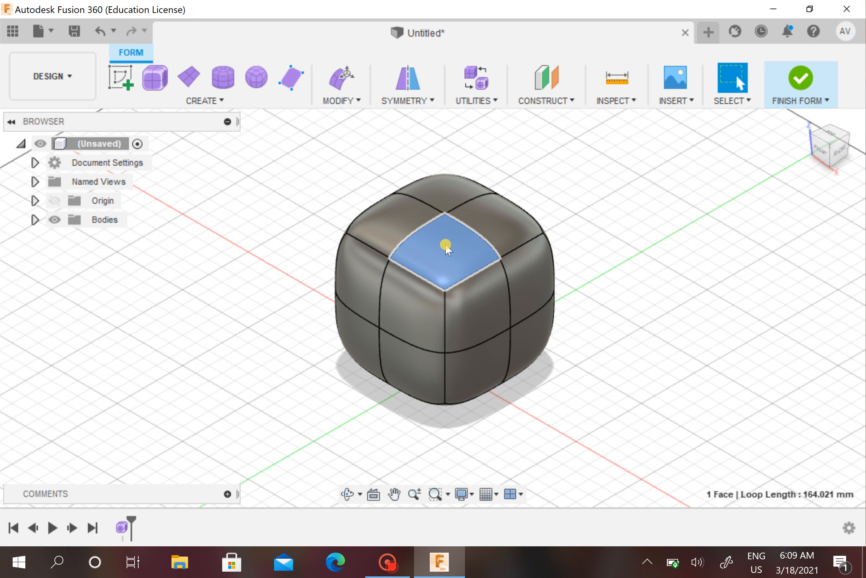
click(493, 228)
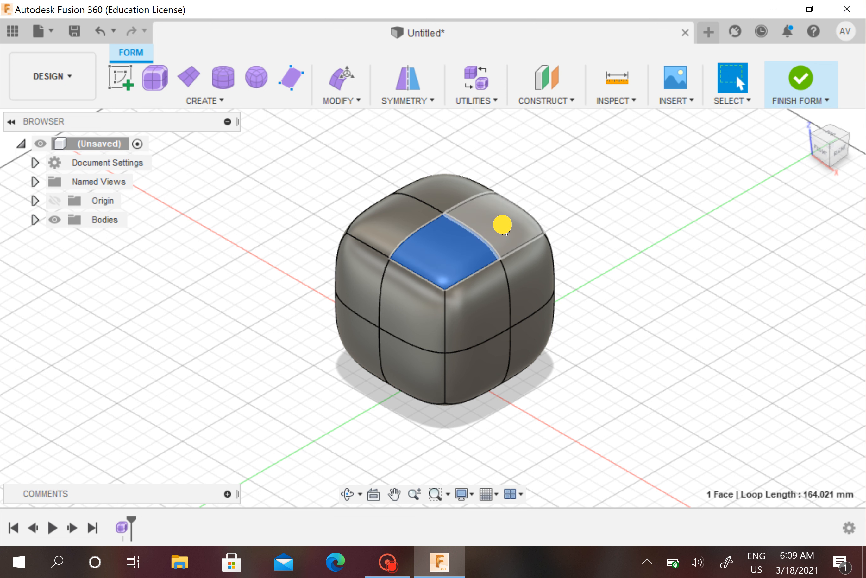
click(665, 221)
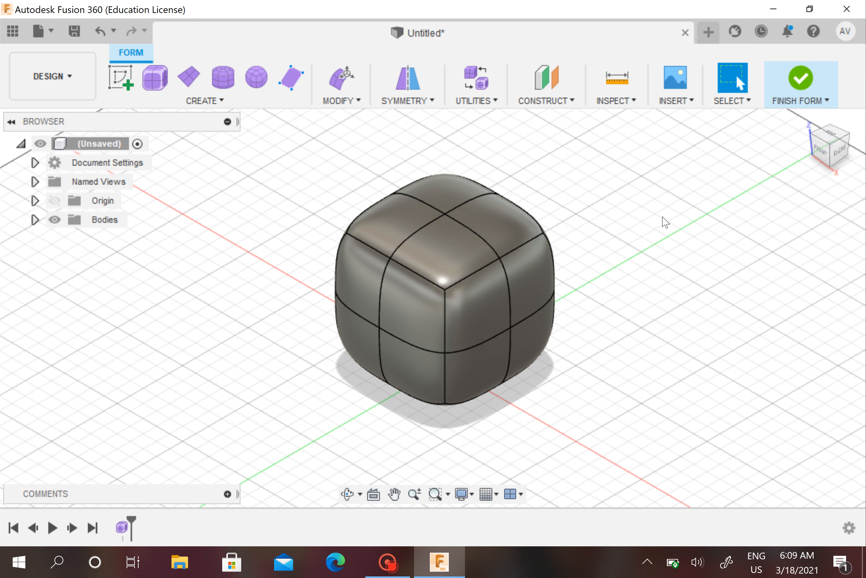
Use Edit Form to move the centre vertex of the box's top down by 140 mm.
click(445, 213)
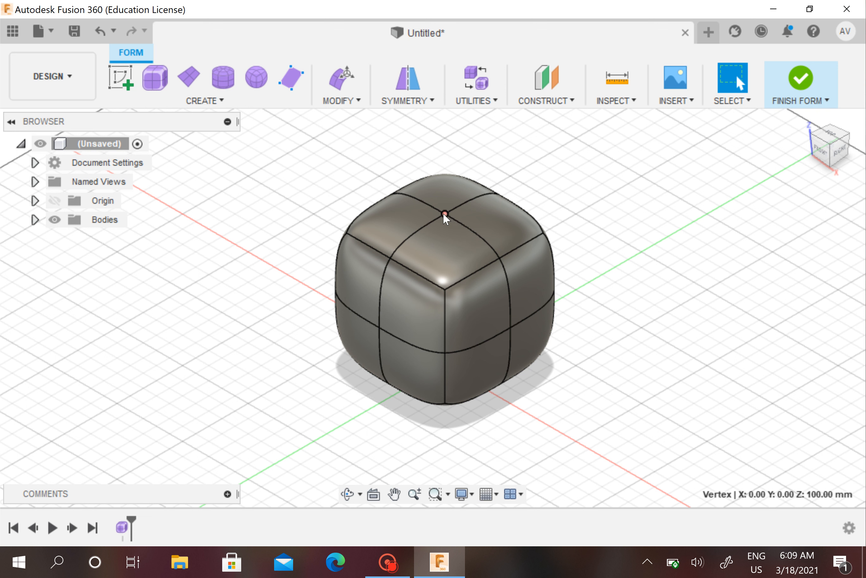
right_click(445, 215)
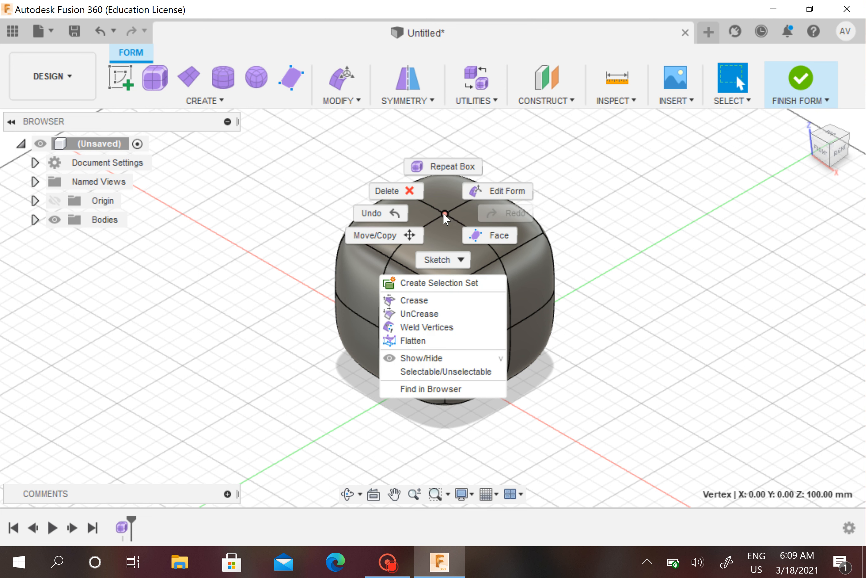
click(489, 189)
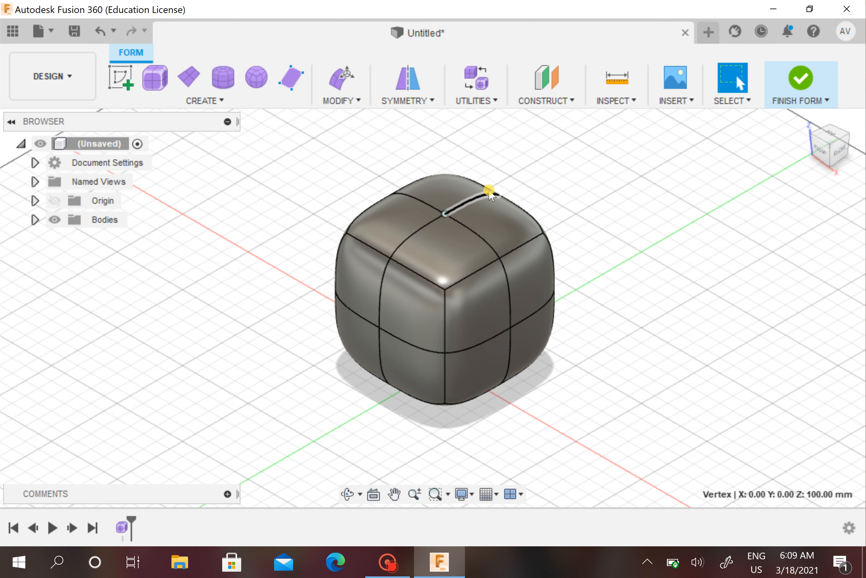
drag(441, 180, 438, 385)
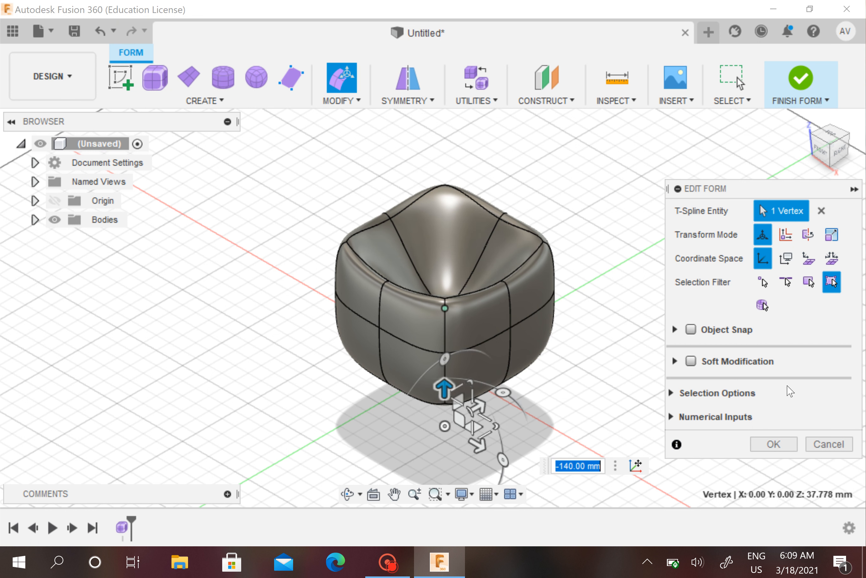
click(780, 444)
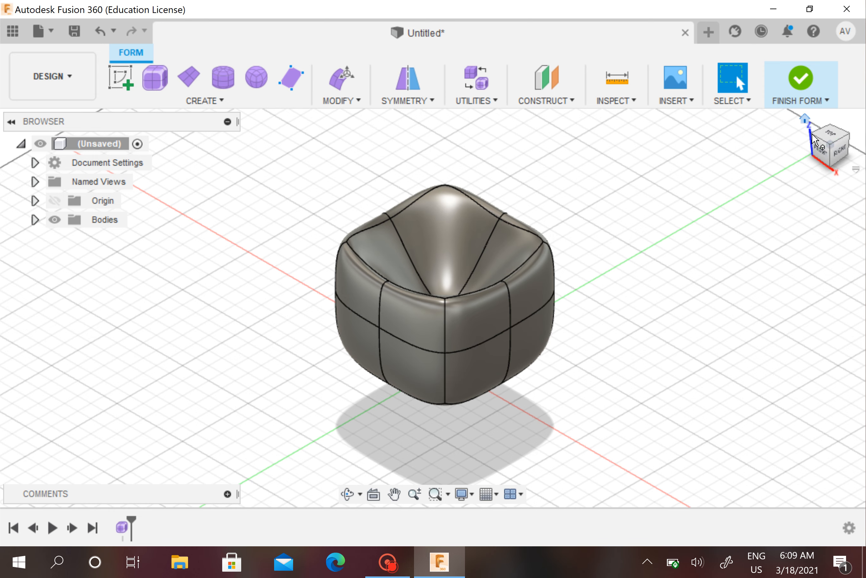
click(826, 133)
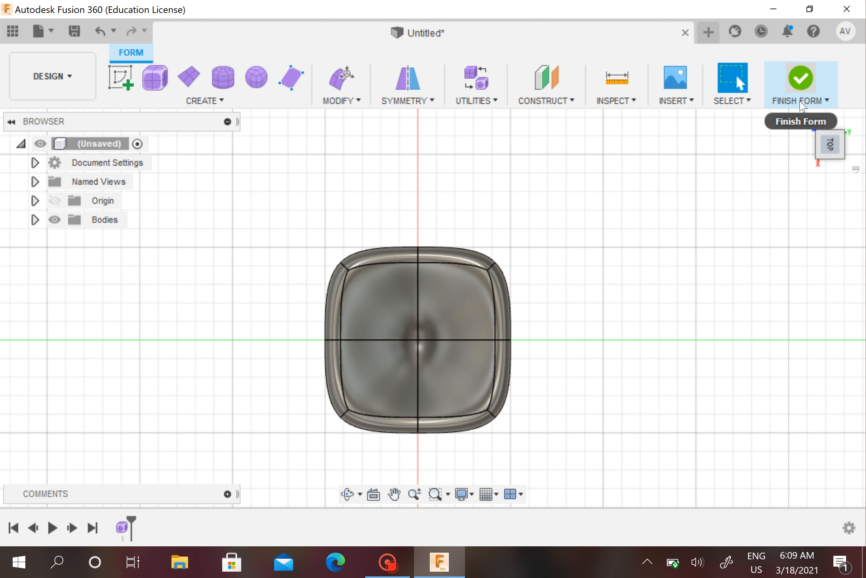
click(819, 157)
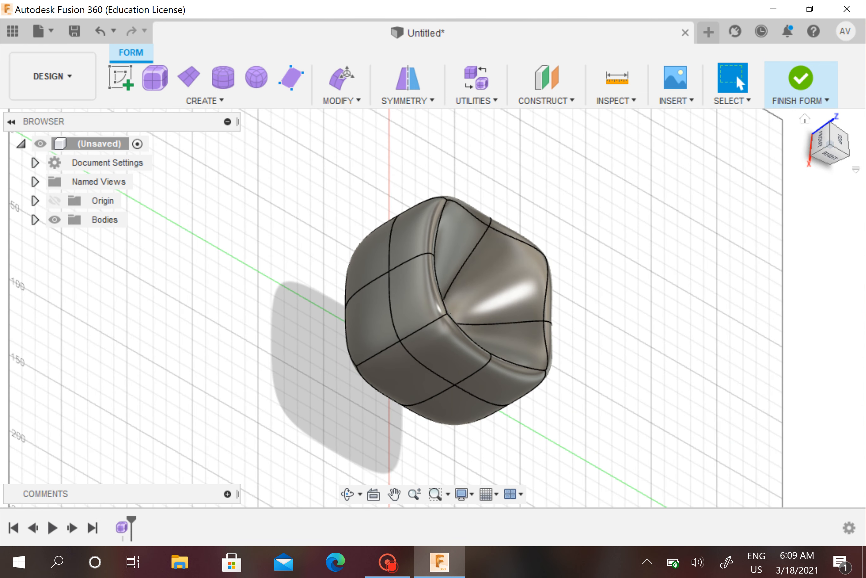
click(805, 119)
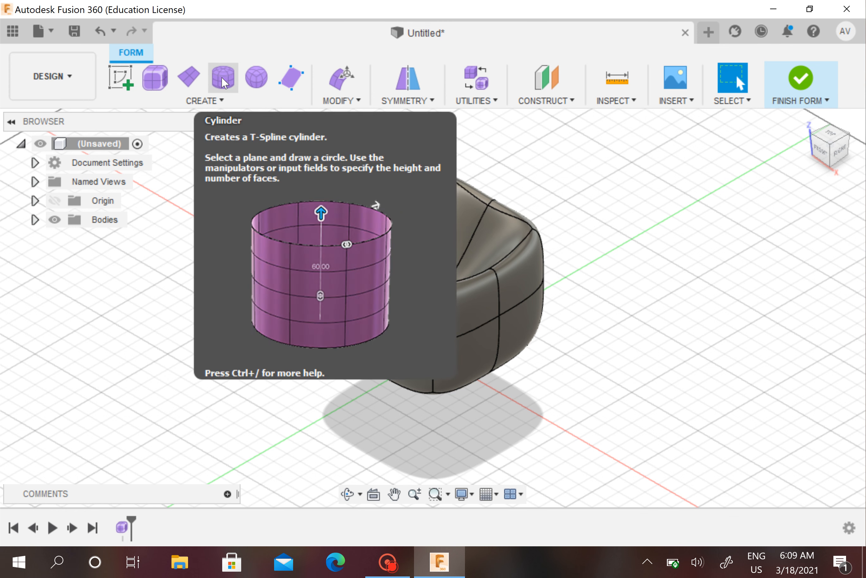
Undo the vertex edit and the creation of the form box.
click(223, 80)
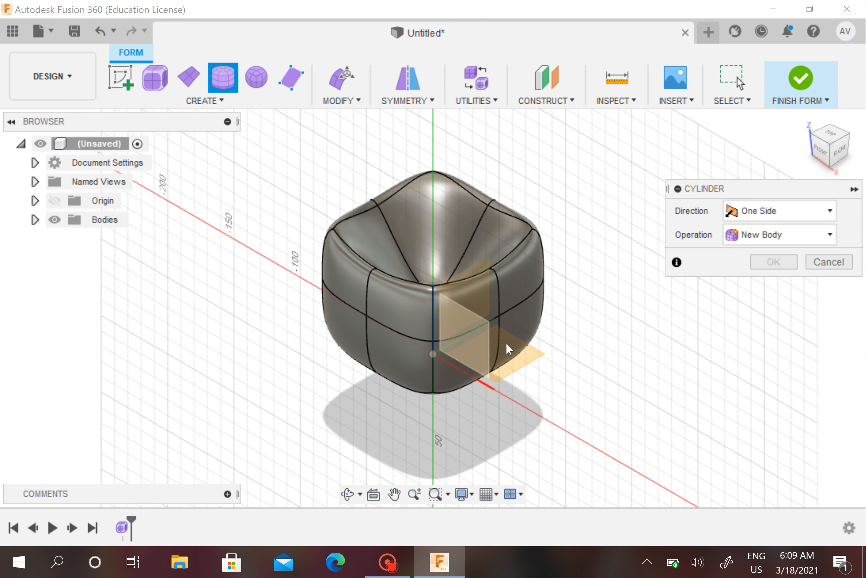
click(820, 263)
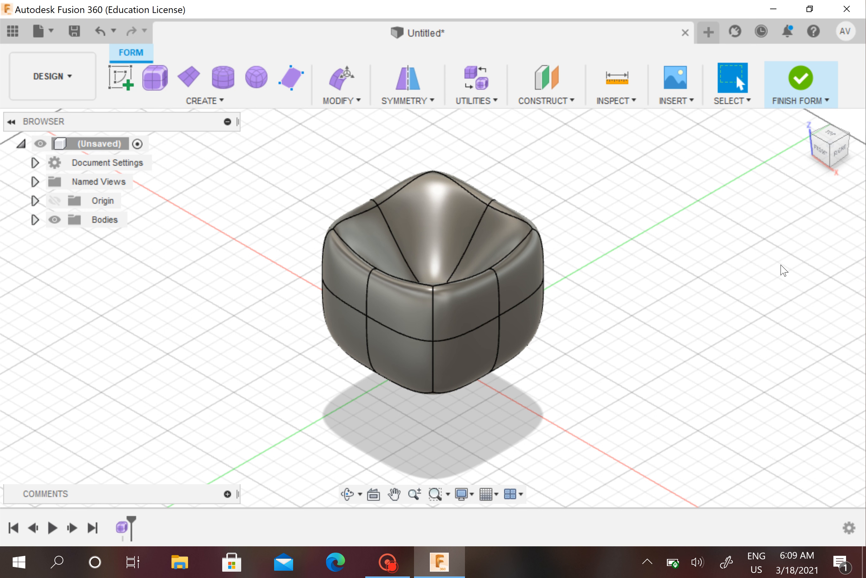
key(ctrl+z)
key(ctrl+z)
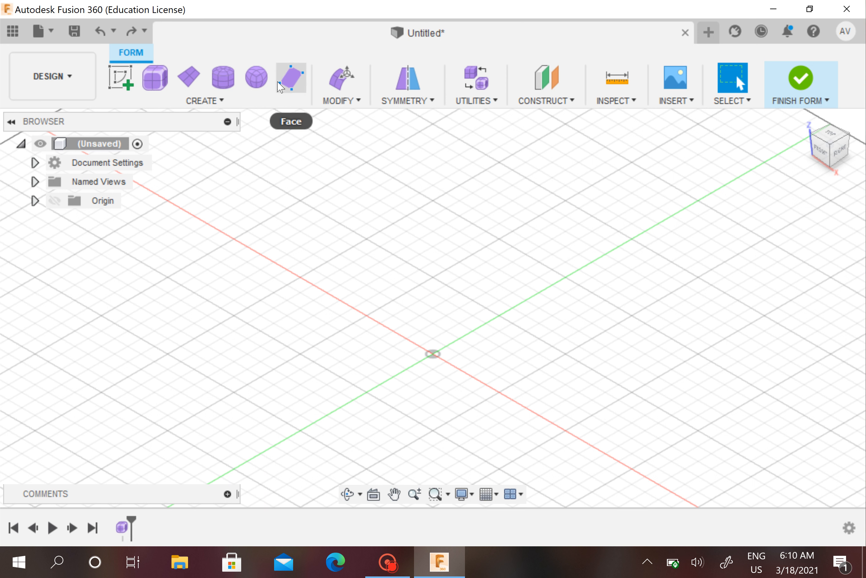
Start a quadball as a new body on the horizontal plane, centred on the origin.
click(235, 103)
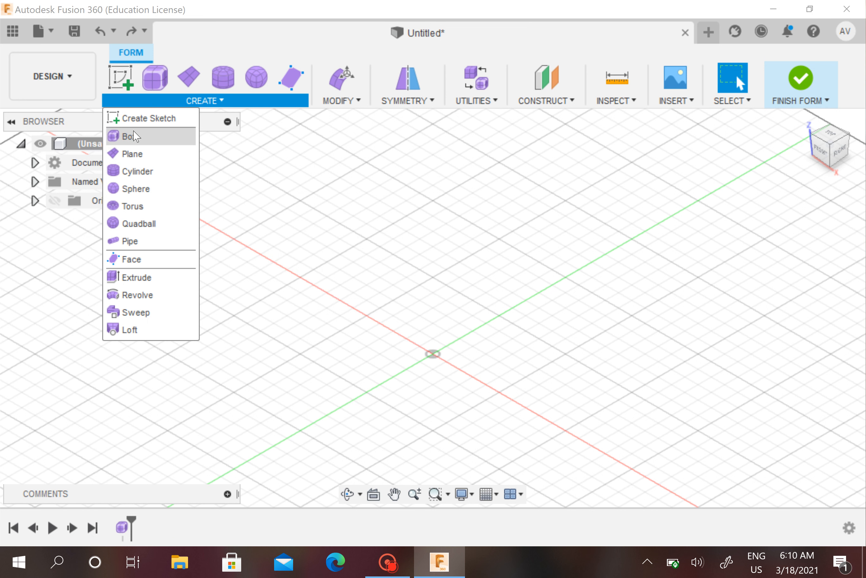
click(451, 164)
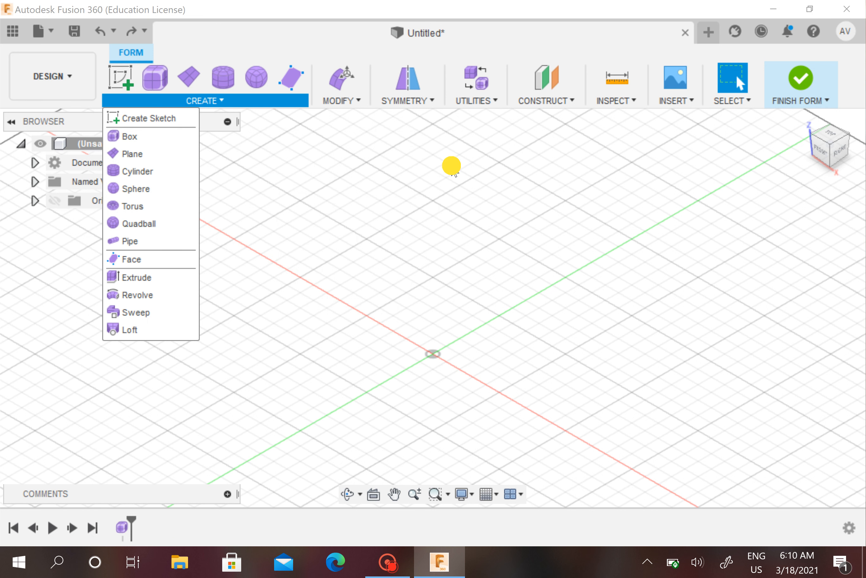
click(257, 78)
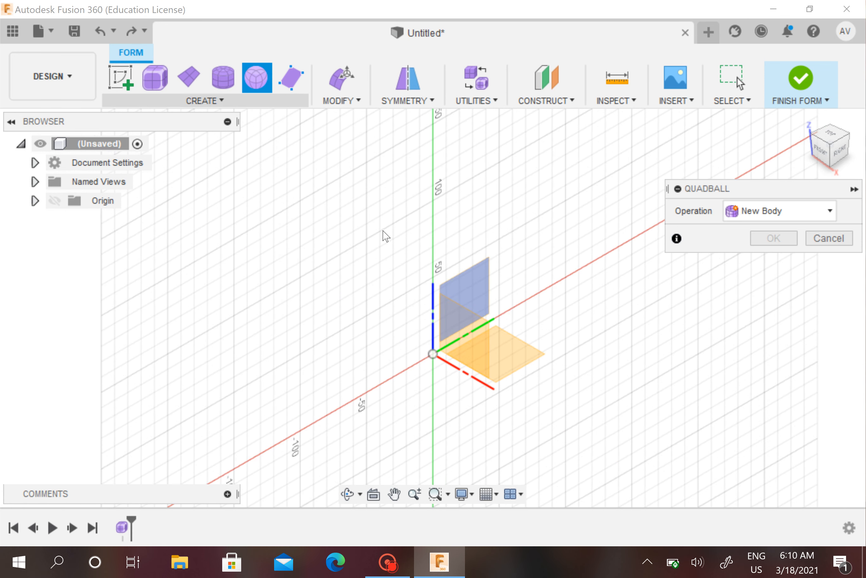
click(487, 329)
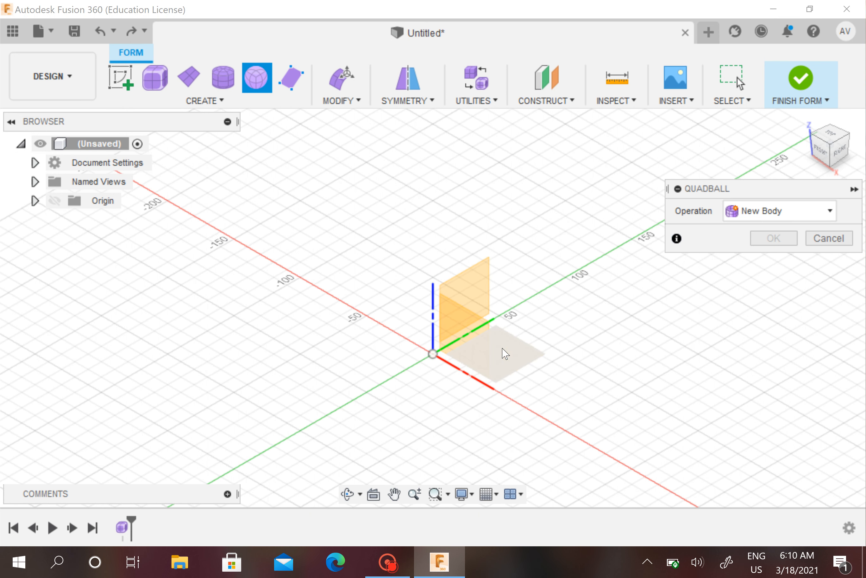
click(429, 355)
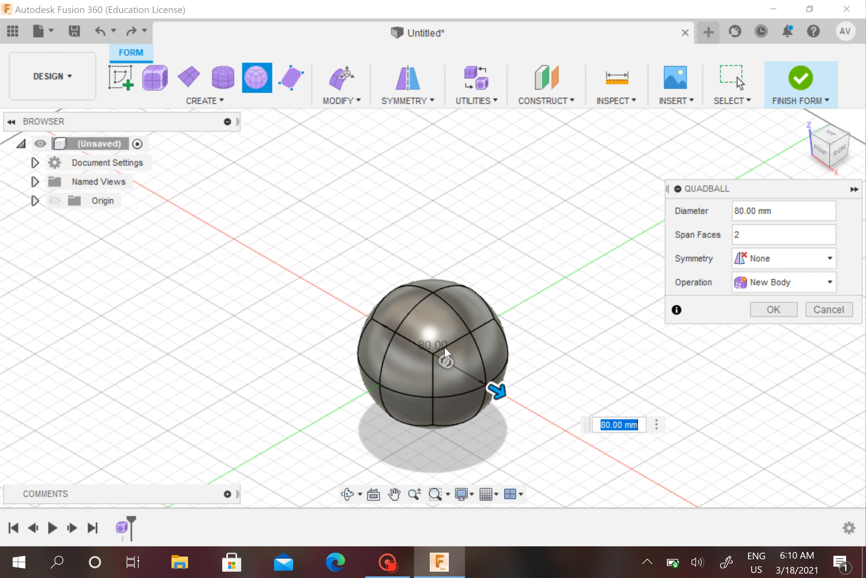
middle_drag(568, 350, 573, 317)
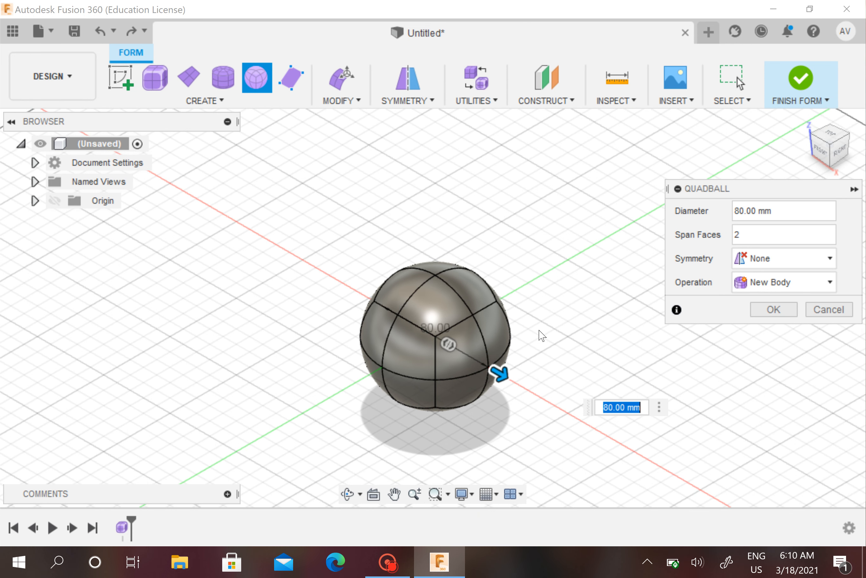
Set the quadball's diameter to 100 mm and create it as a new body.
click(832, 161)
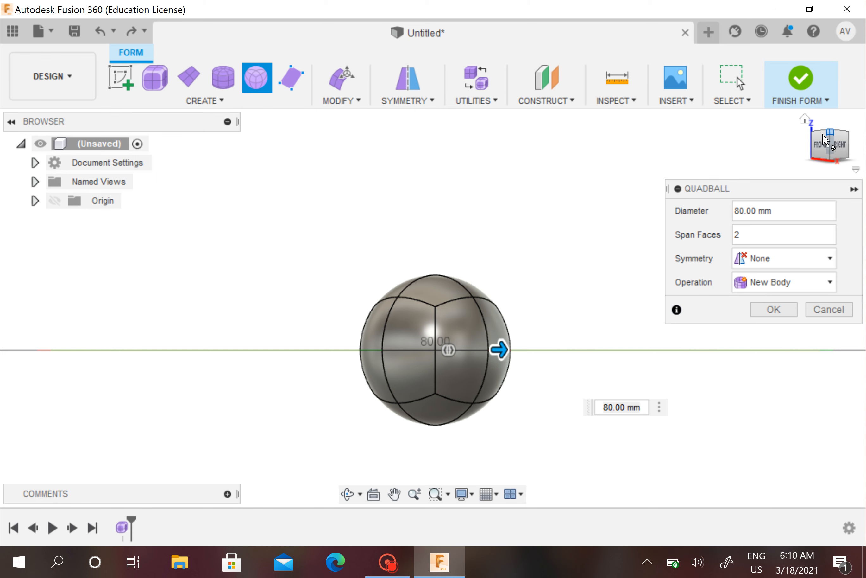
click(805, 118)
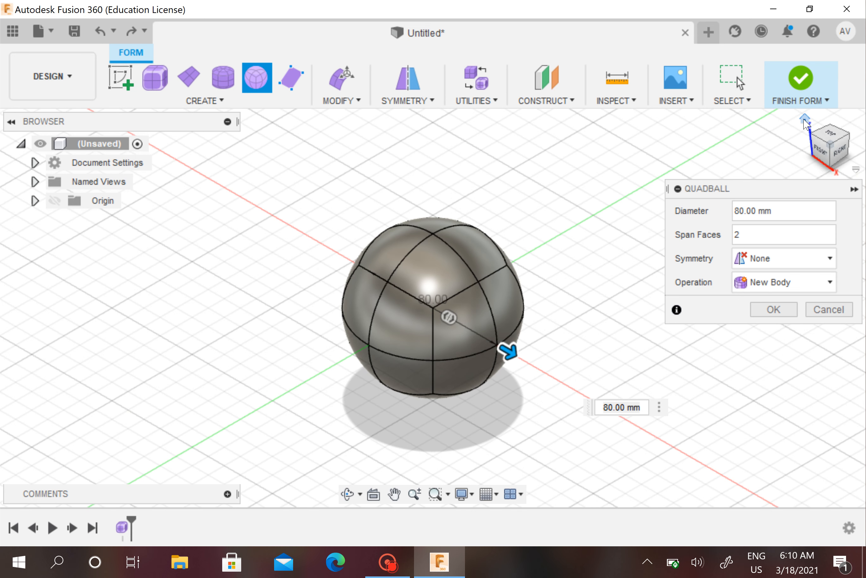
click(741, 212)
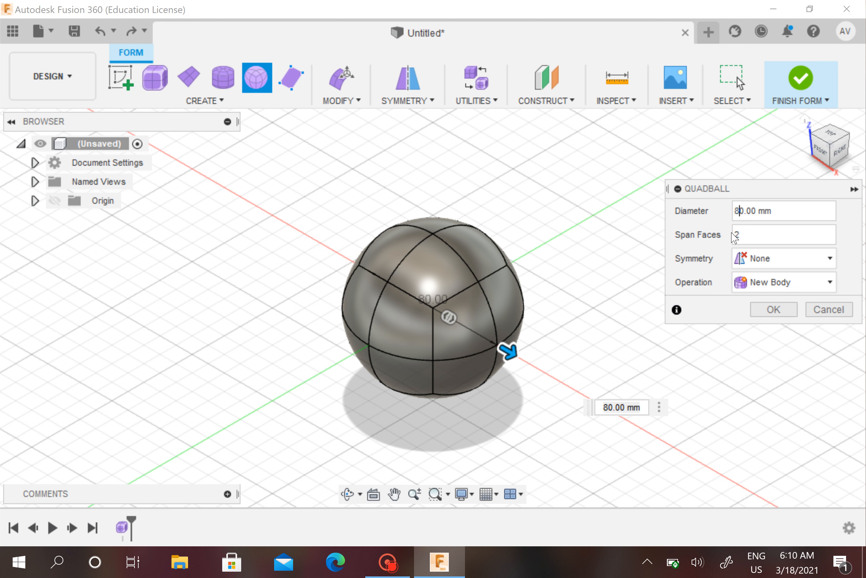
key(BackSpace)
text(10)
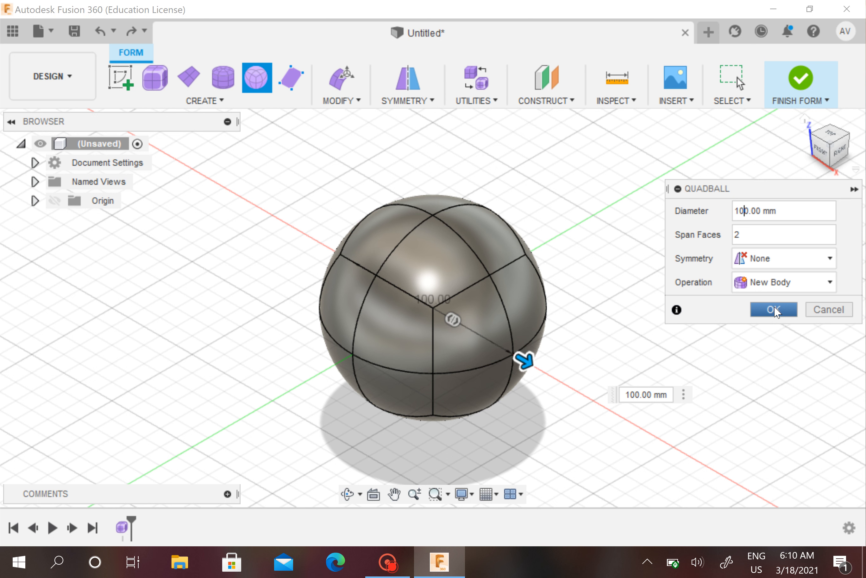
click(774, 310)
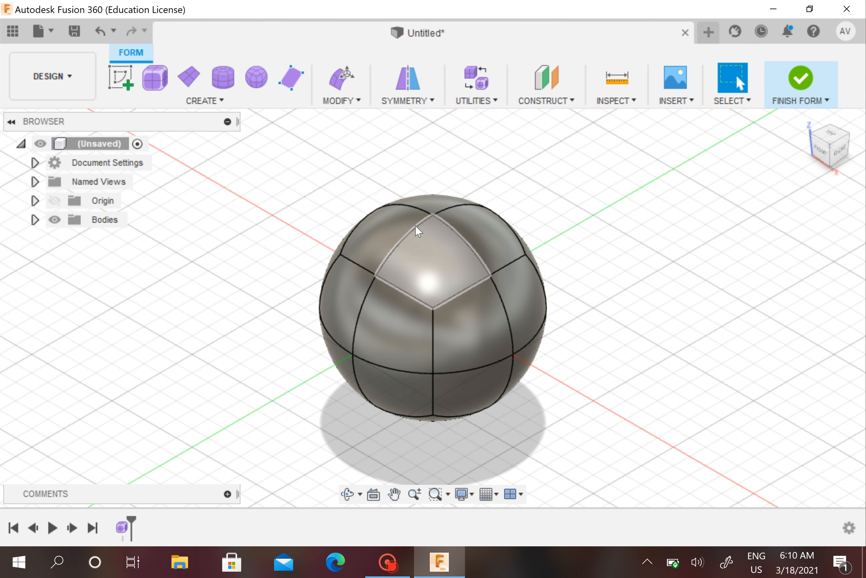
Select the whole quadball and move it up 50 mm along the Z axis.
drag(309, 164, 708, 483)
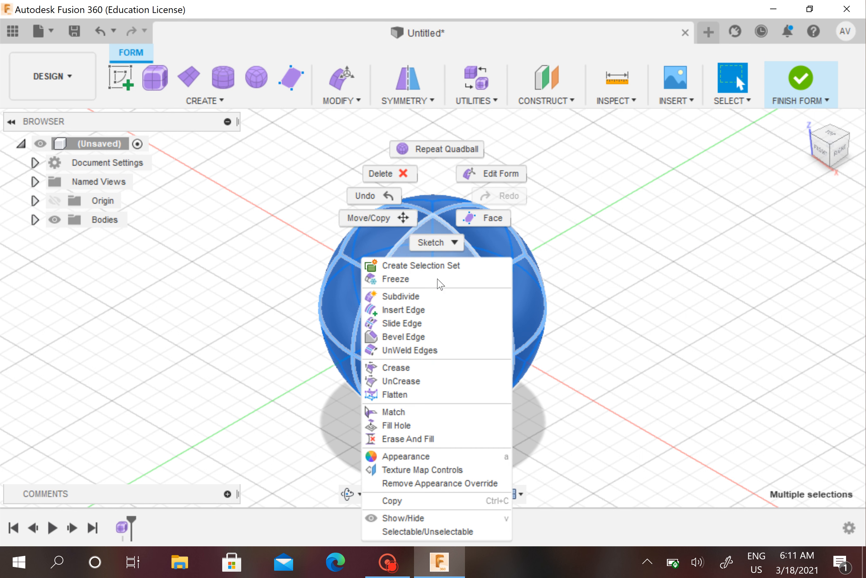
right_click(439, 284)
click(364, 218)
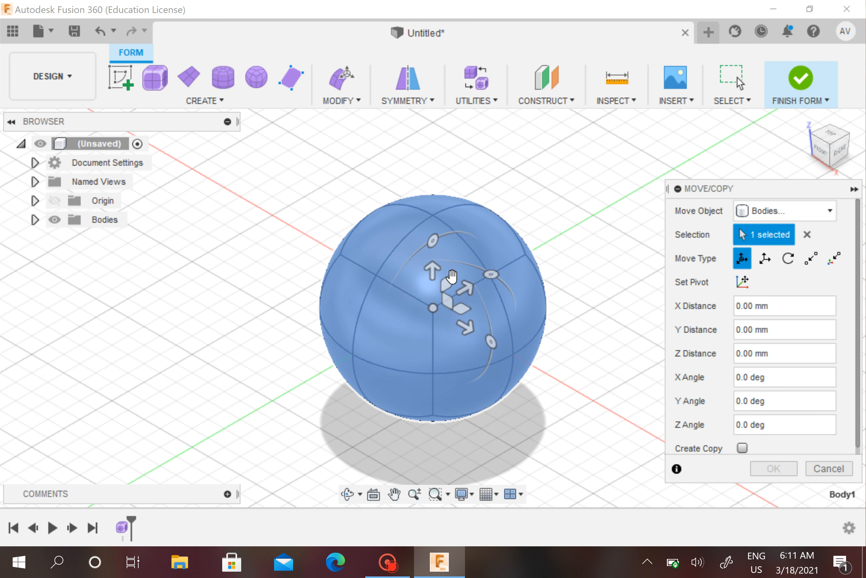
drag(434, 273, 437, 179)
click(774, 466)
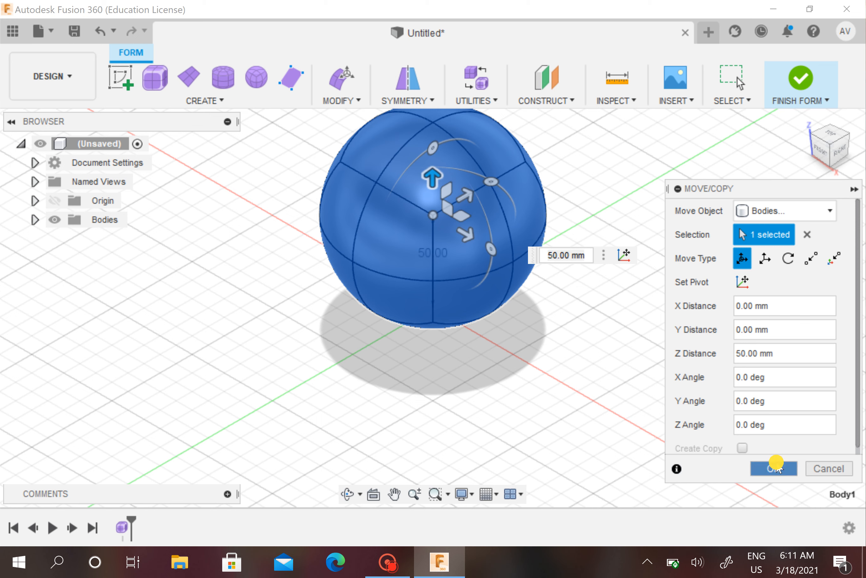
click(831, 156)
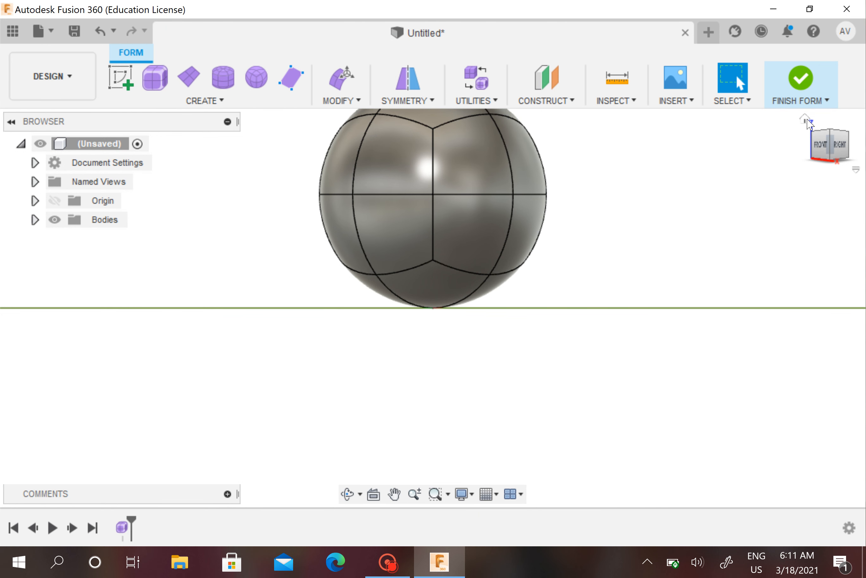
click(805, 119)
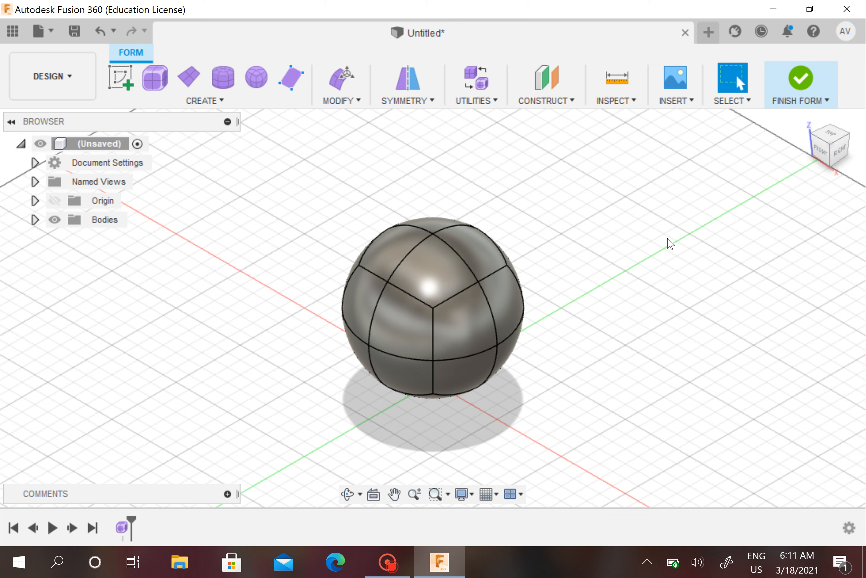
Use Edit Form to move the four faces on the quadball's positive X side inward by -90 mm along X.
scroll(670, 243, down, 1)
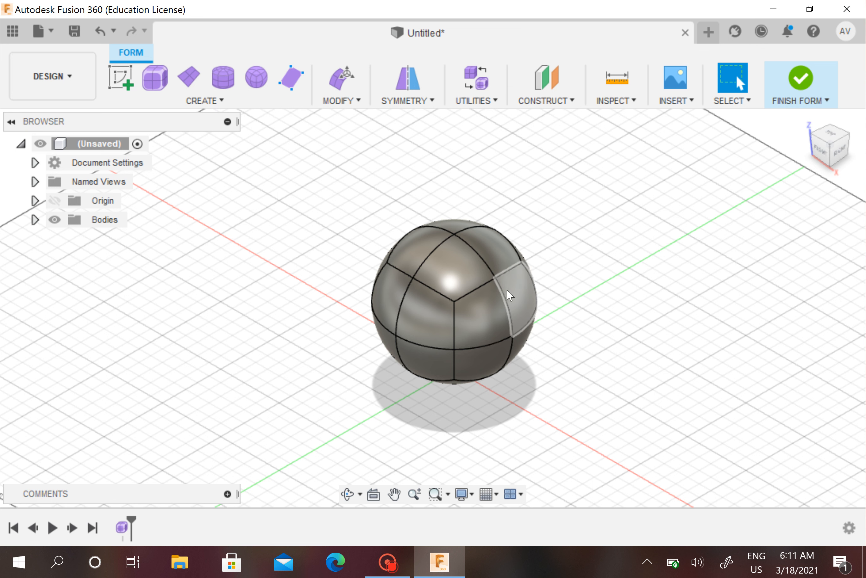
click(484, 356)
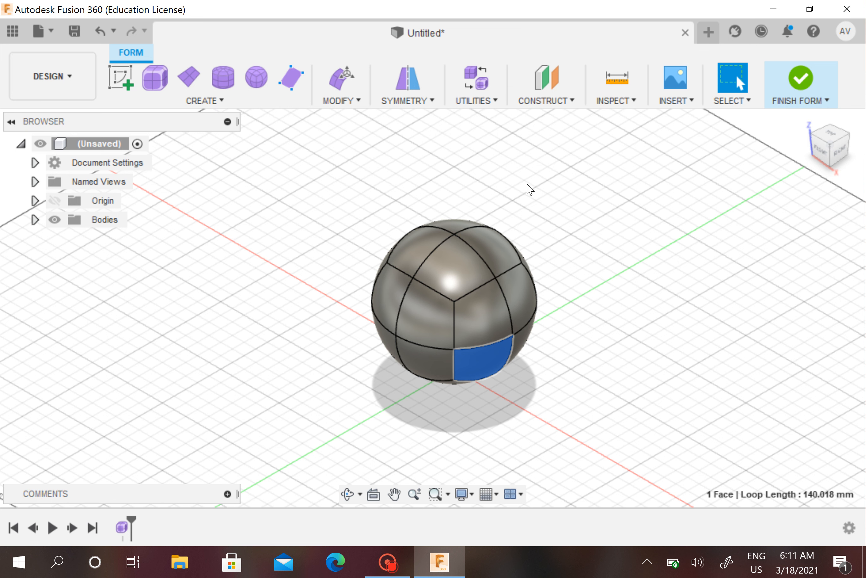
click(476, 302)
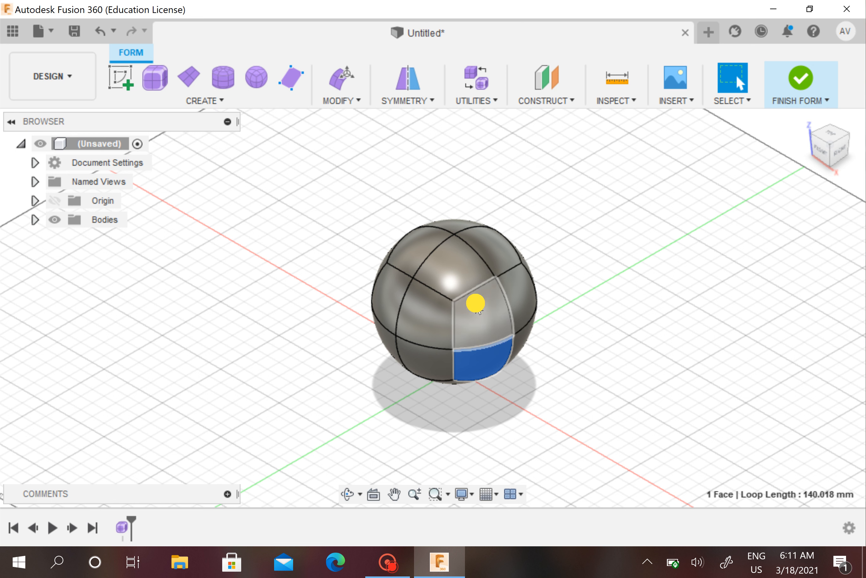
click(529, 293)
click(525, 336)
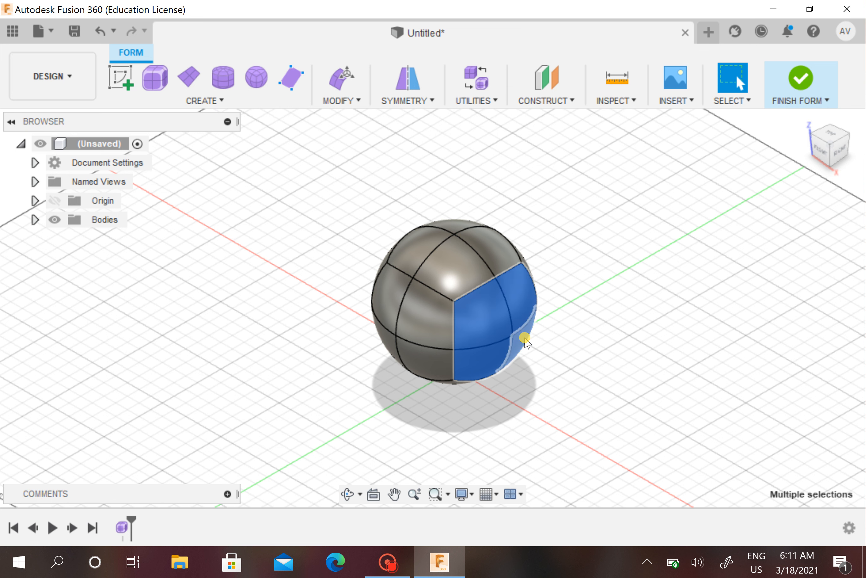
right_click(498, 315)
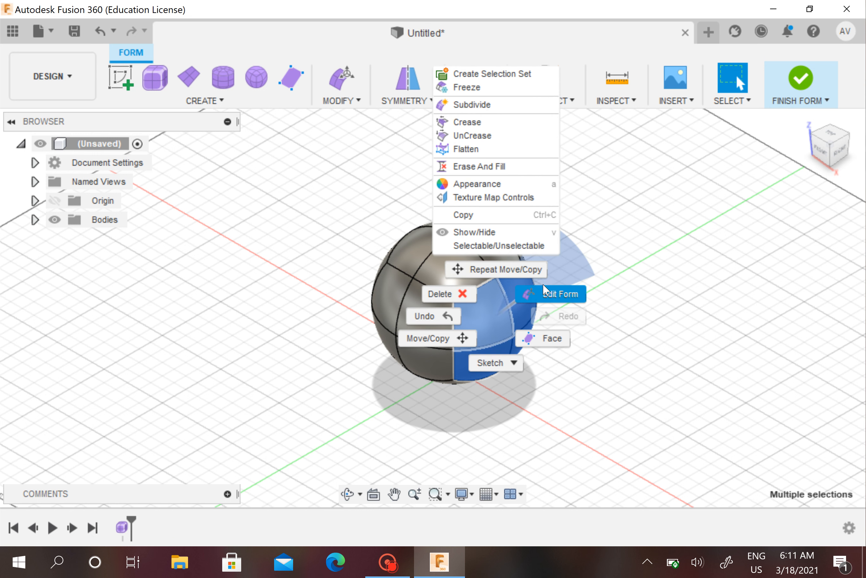
click(547, 293)
drag(530, 335, 451, 258)
click(774, 444)
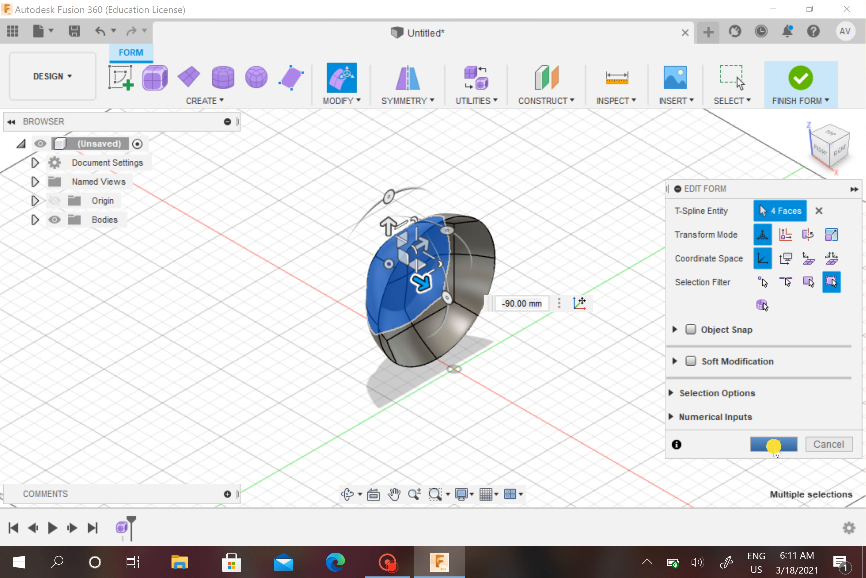
Rotate the whole bowl-shaped body about the Y axis so that its open side faces roughly upward.
click(333, 188)
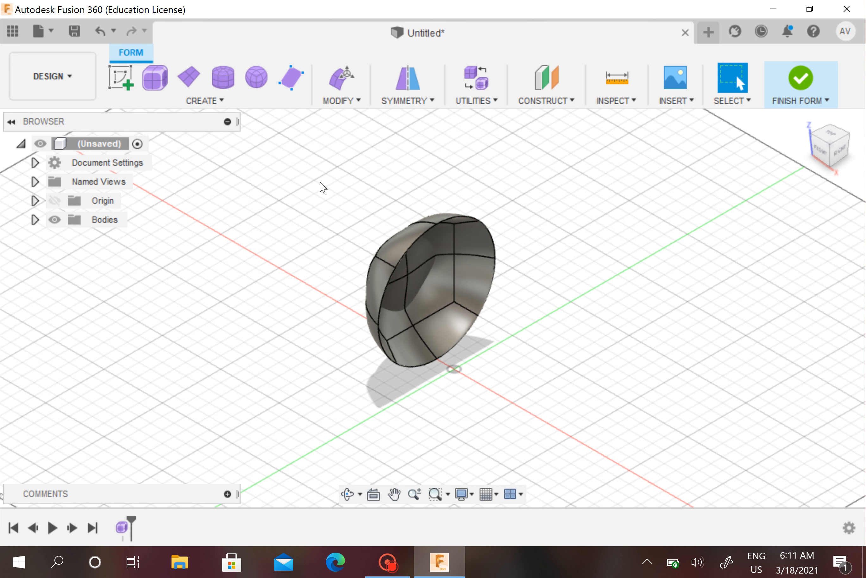
drag(320, 182, 549, 392)
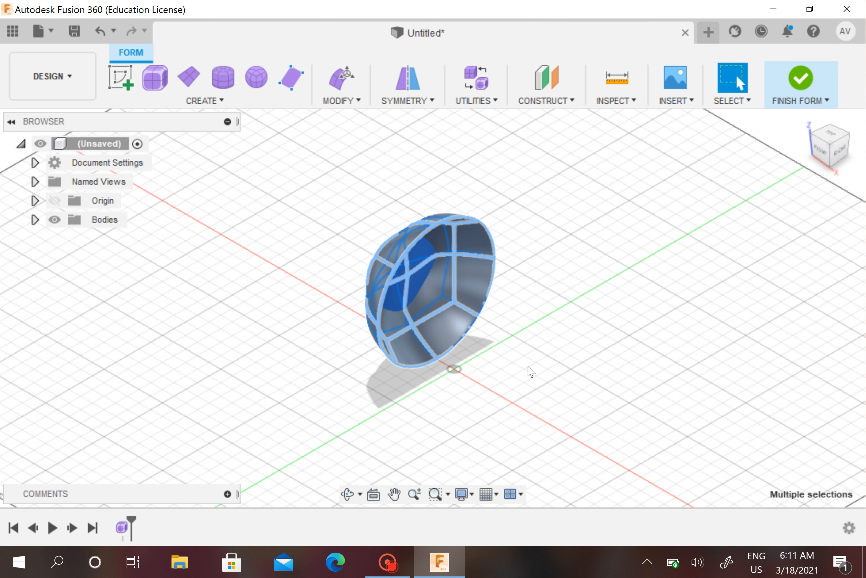
right_click(443, 281)
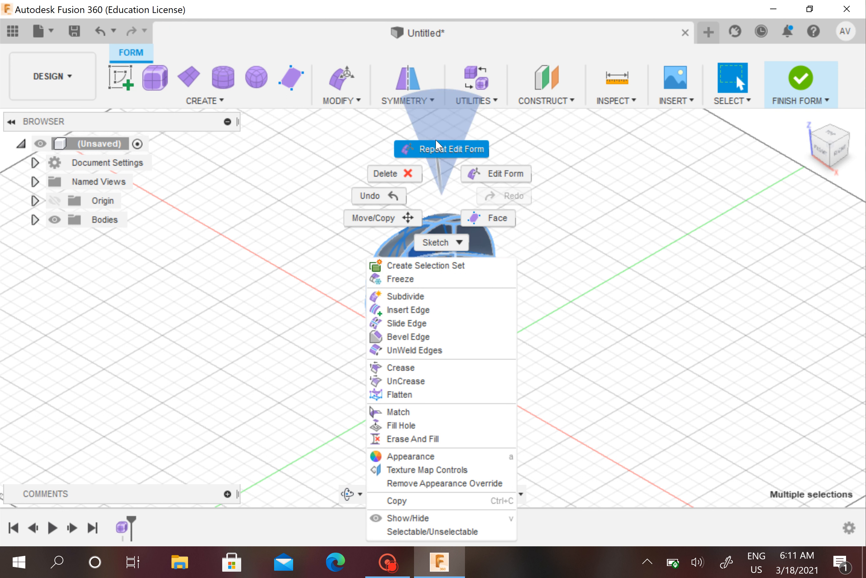
click(375, 218)
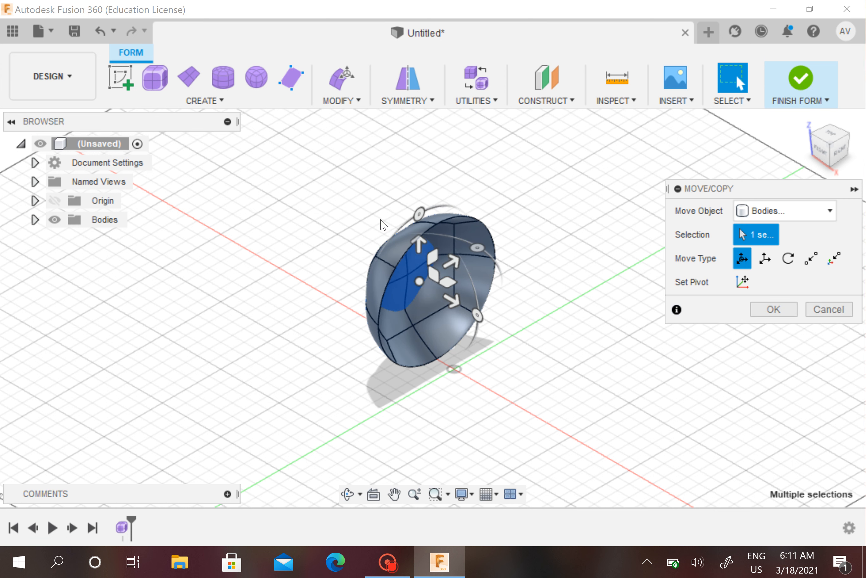
drag(477, 315, 421, 175)
click(769, 466)
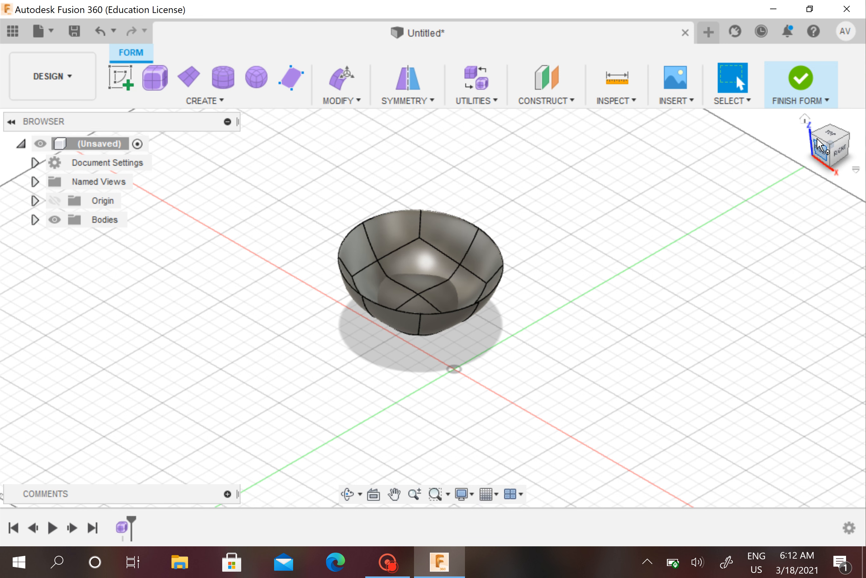
click(821, 151)
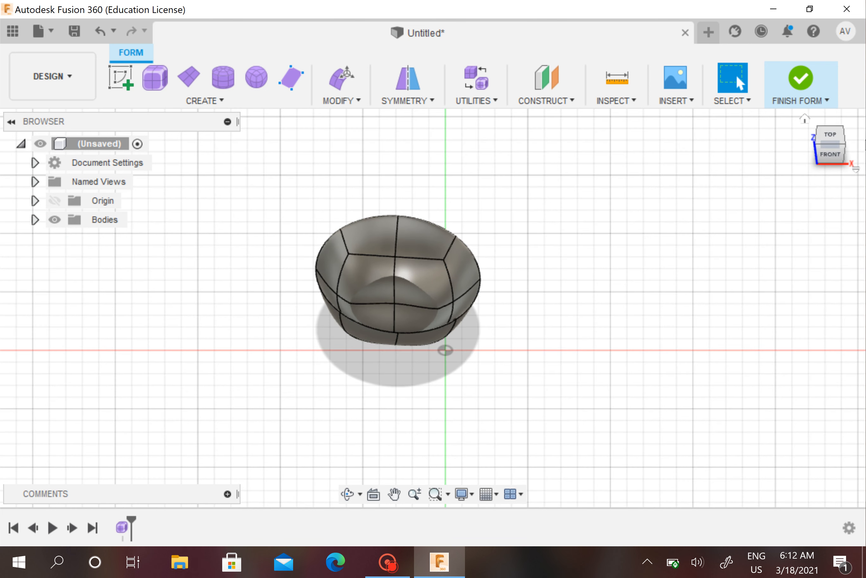
click(837, 156)
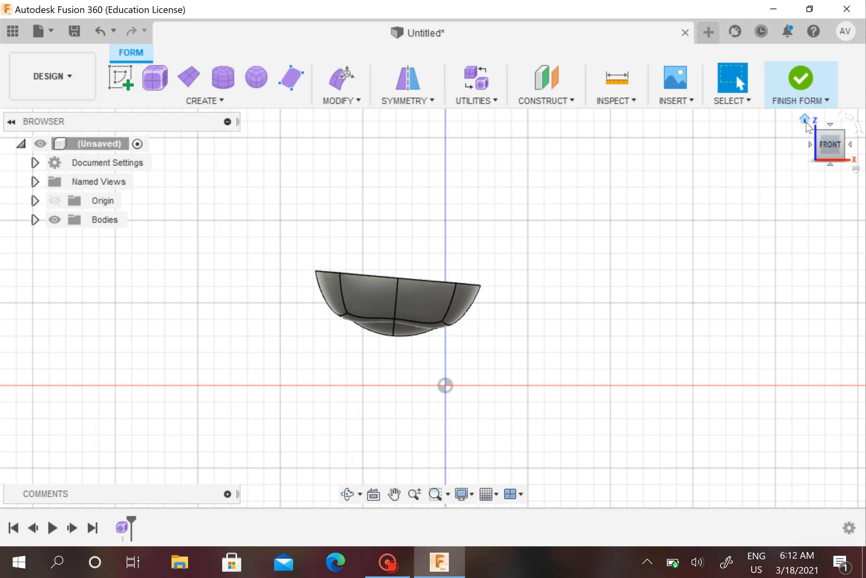
click(805, 119)
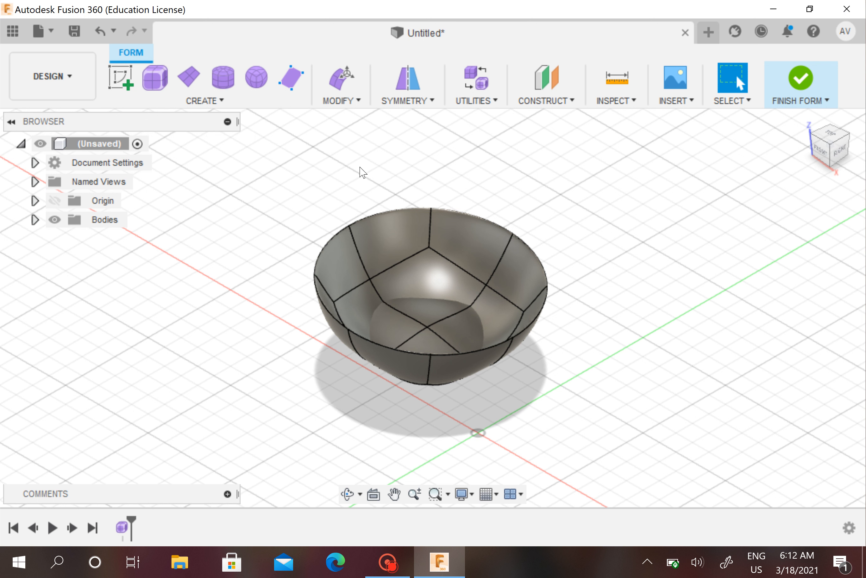
Undo the body's rotation, the face edit, the upward move and the creation of the quadball.
key(ctrl+z)
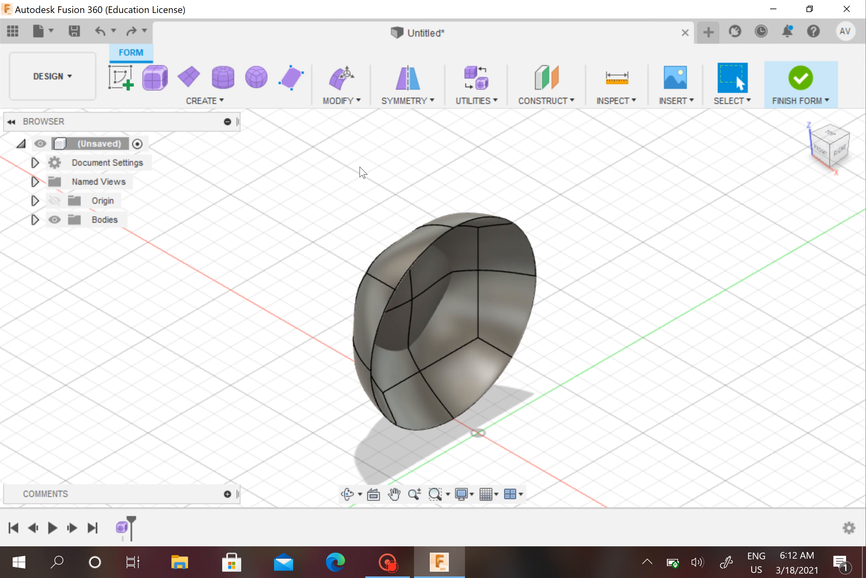
key(ctrl+z)
key(ctrl+z)
key(ctrl+z)
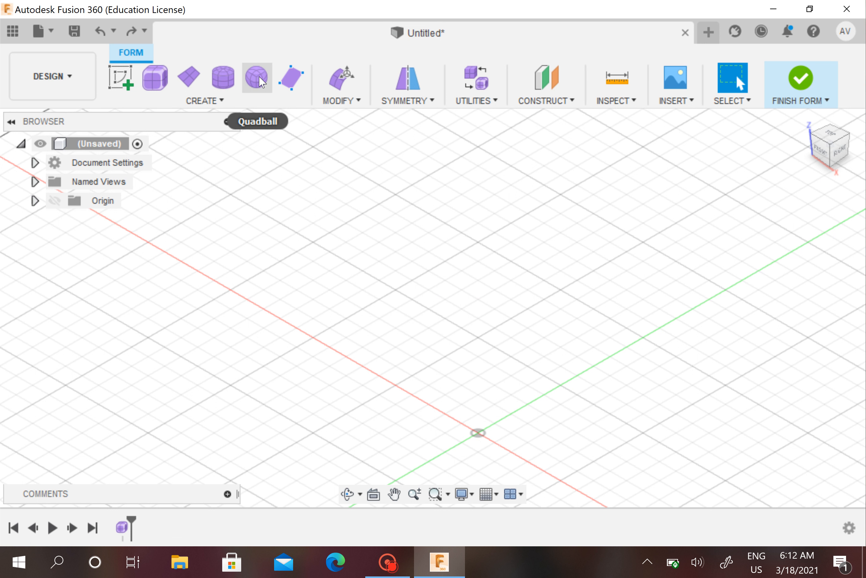
Create a center-type T-spline plane of 200 x 200 mm on the horizontal XY plane, centred on the origin.
middle_drag(489, 315, 462, 185)
click(189, 77)
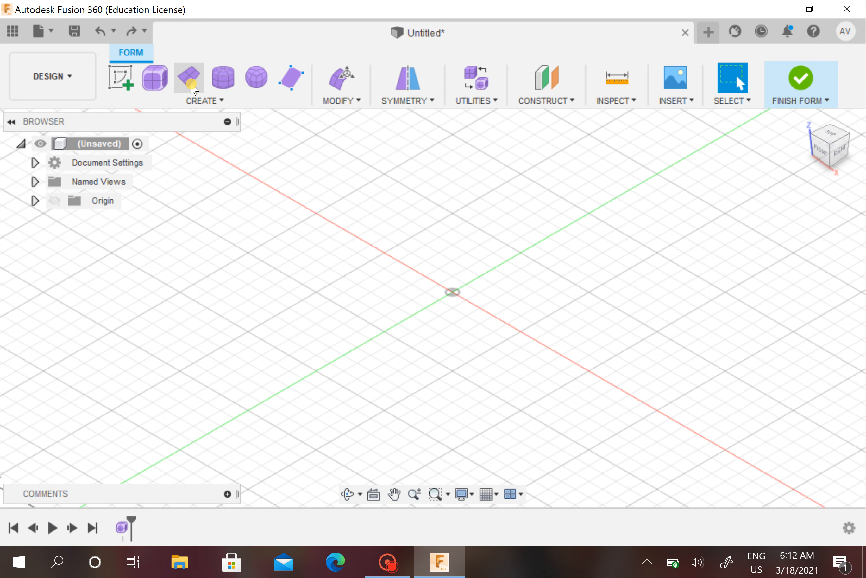
click(548, 293)
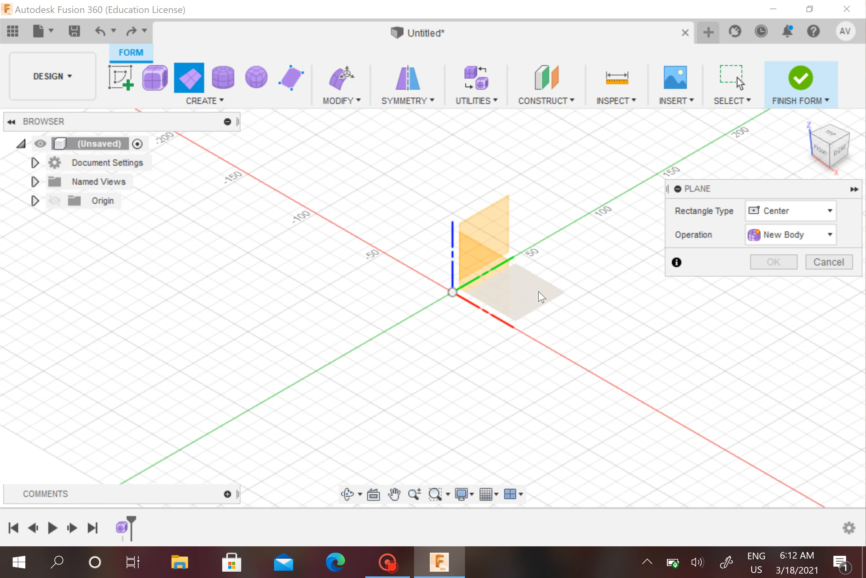
click(449, 292)
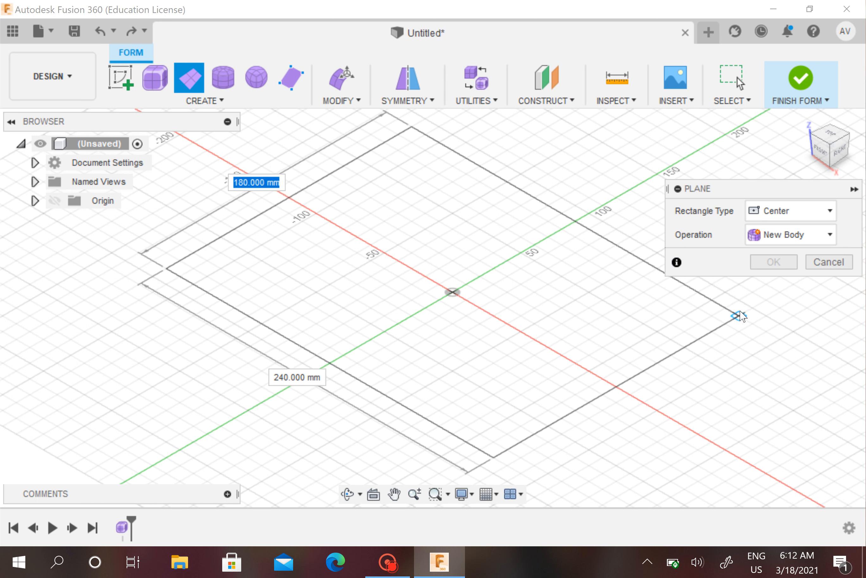
key(BackSpace)
text(20)
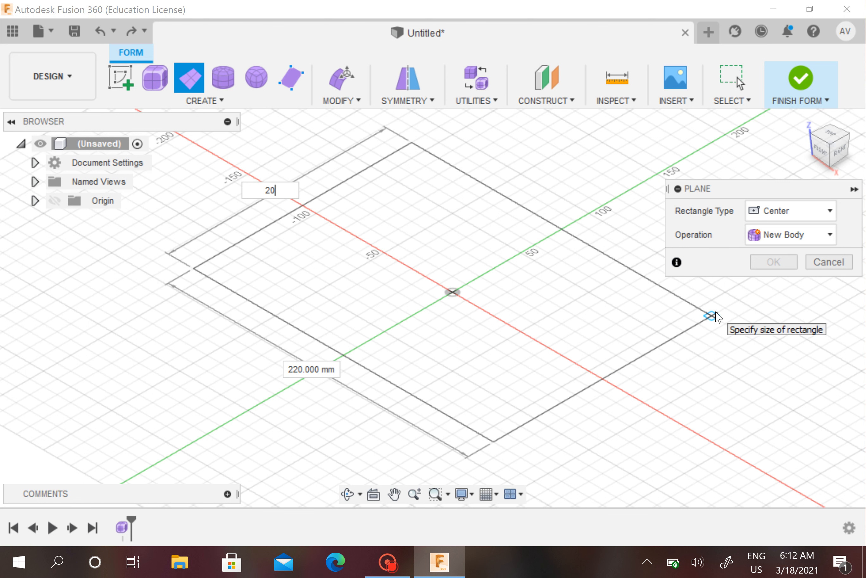
text(0)
key(Tab)
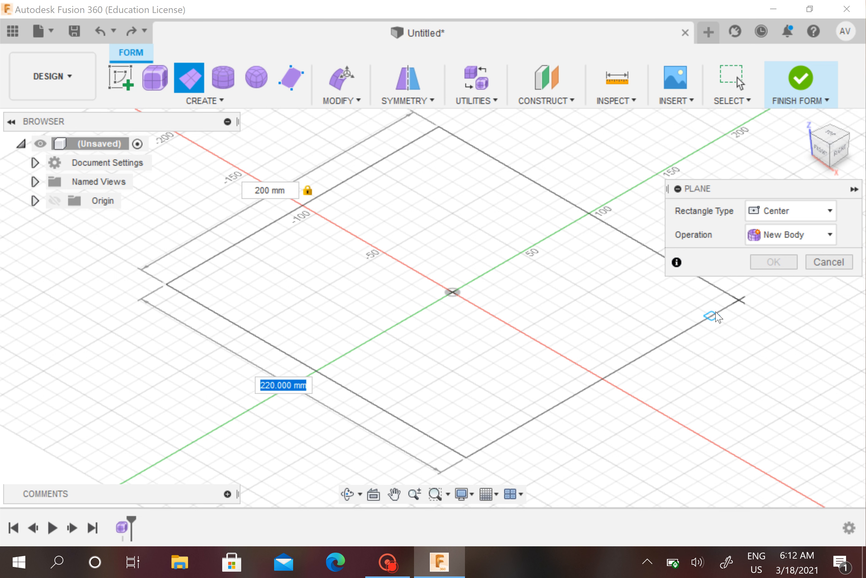
text(200)
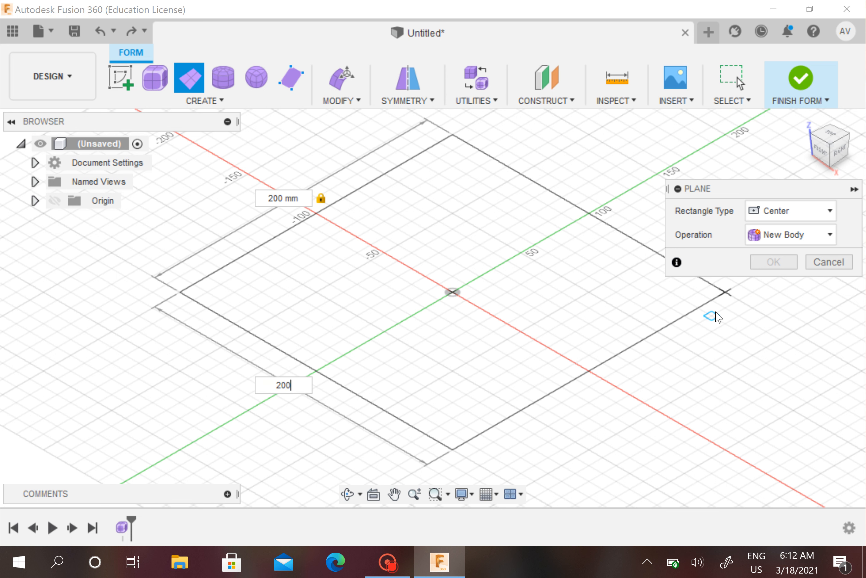
key(Return)
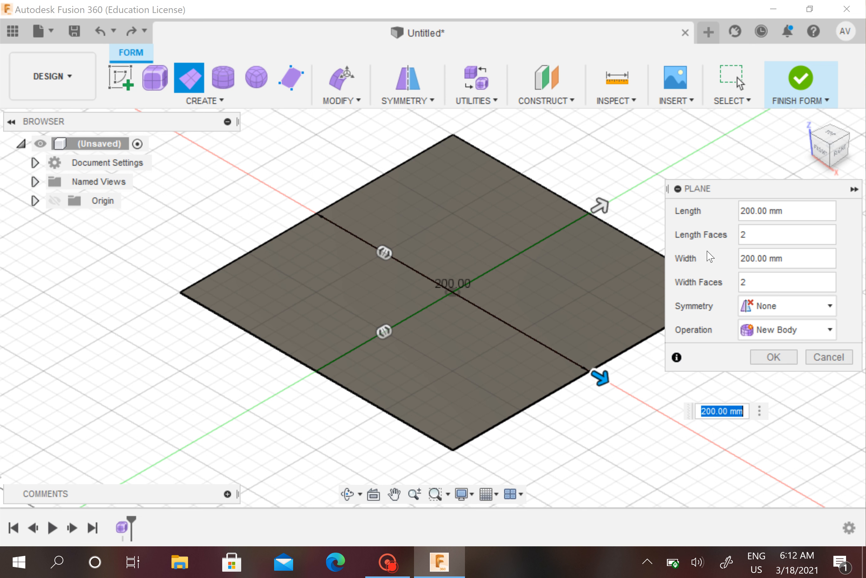
Divide the plane into 25 width faces and 25 length faces and finish creating it.
click(777, 282)
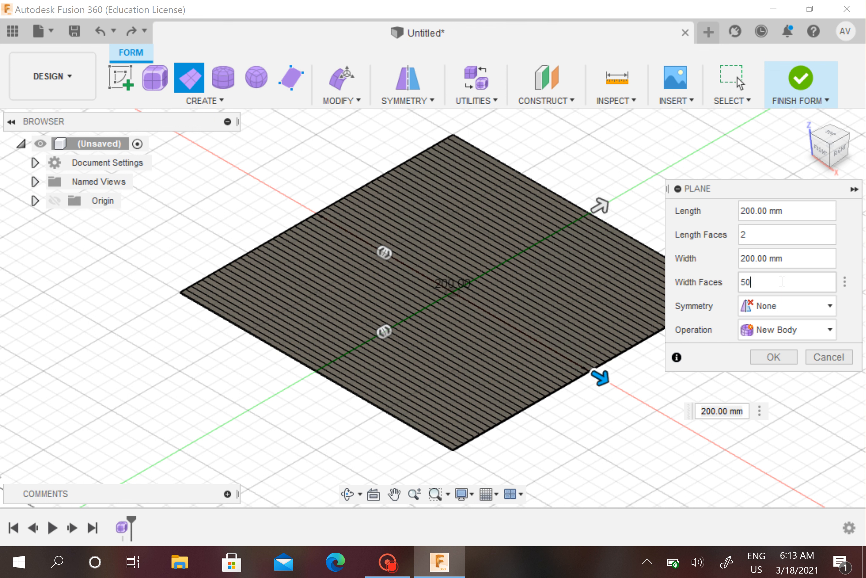
text(5)
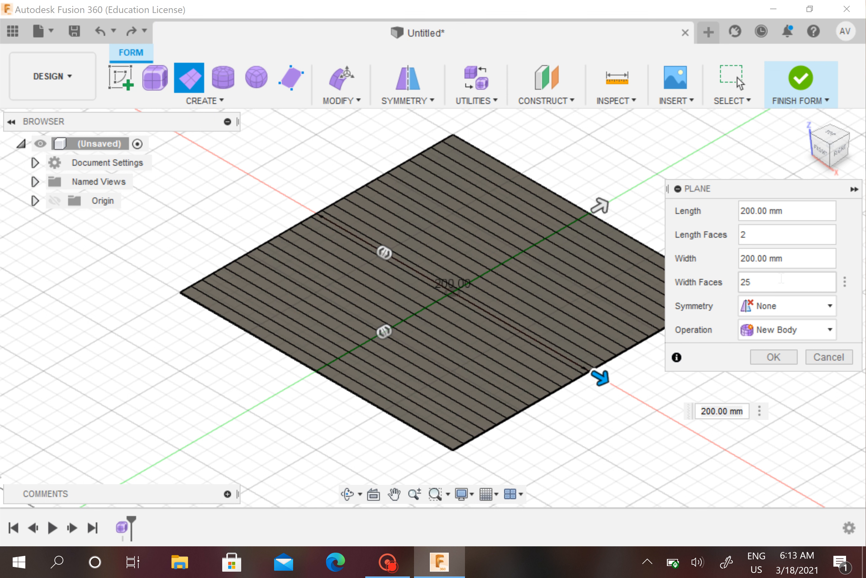
click(764, 237)
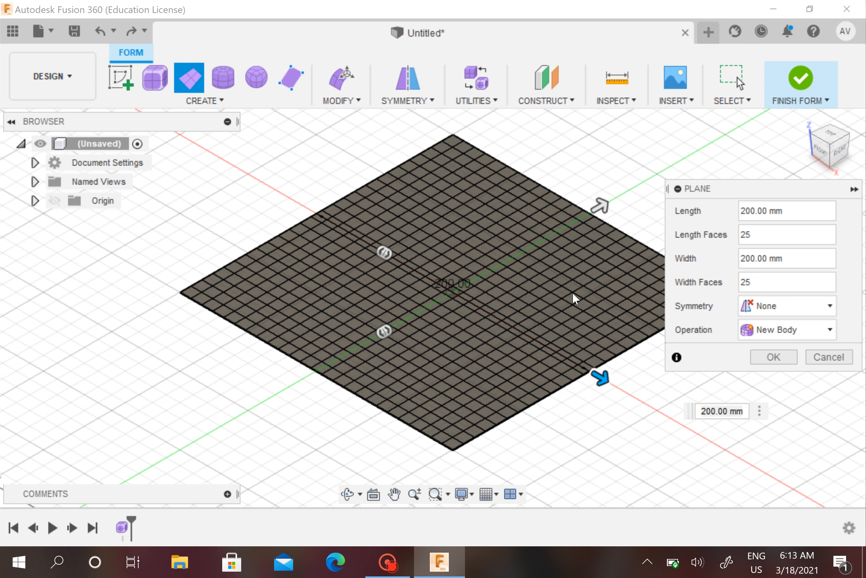
click(770, 359)
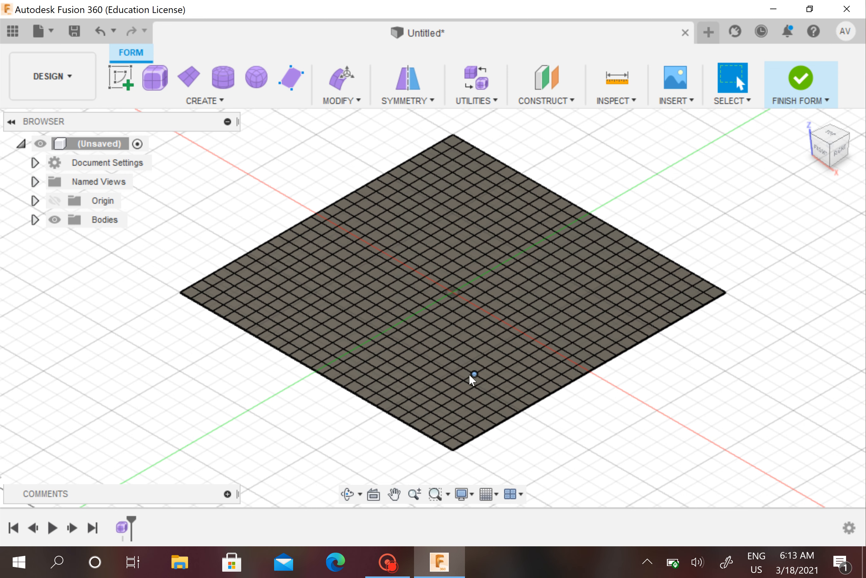
Use Edit Form to pull a single face in the plane's positive X, negative Y quadrant upward along Z into a peak.
scroll(469, 375, up, 5)
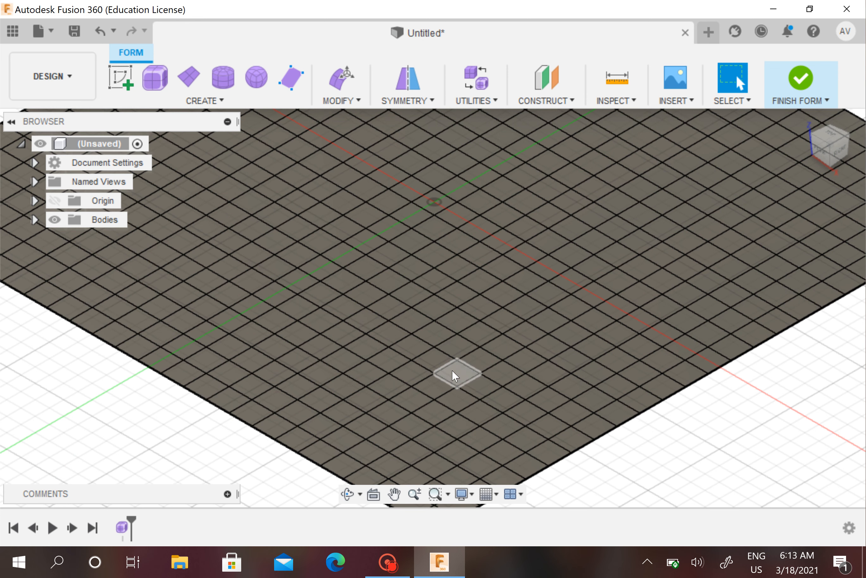
click(456, 373)
right_click(457, 374)
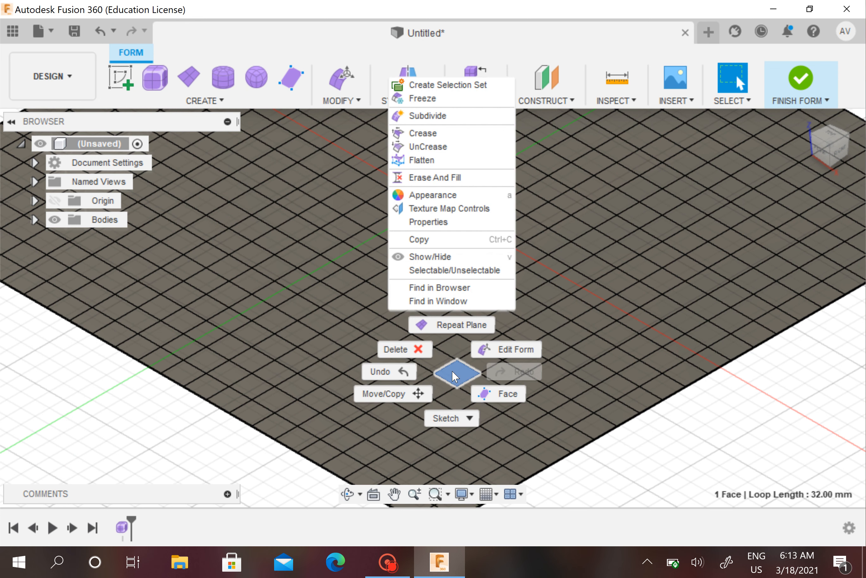
click(474, 350)
drag(458, 340, 461, 278)
scroll(511, 288, down, 5)
middle_drag(517, 249, 489, 245)
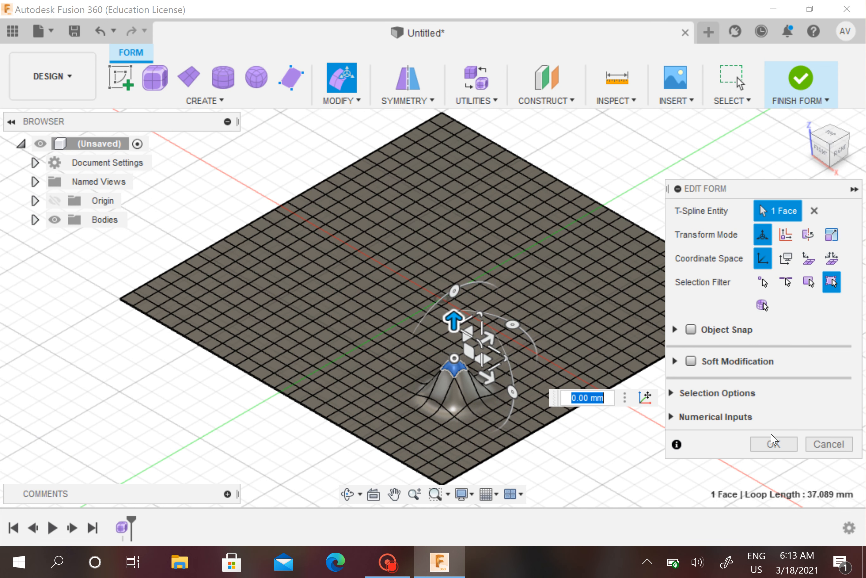
click(773, 444)
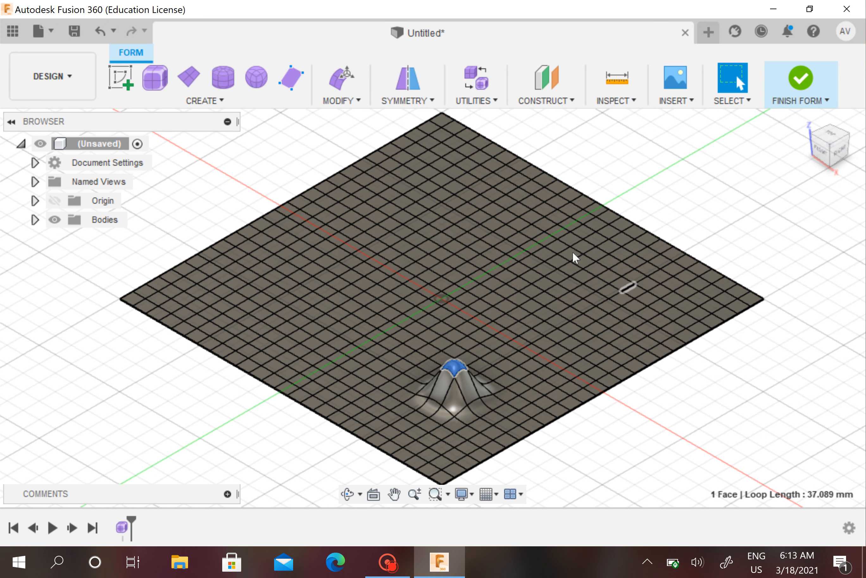
scroll(584, 275, up, 3)
click(584, 276)
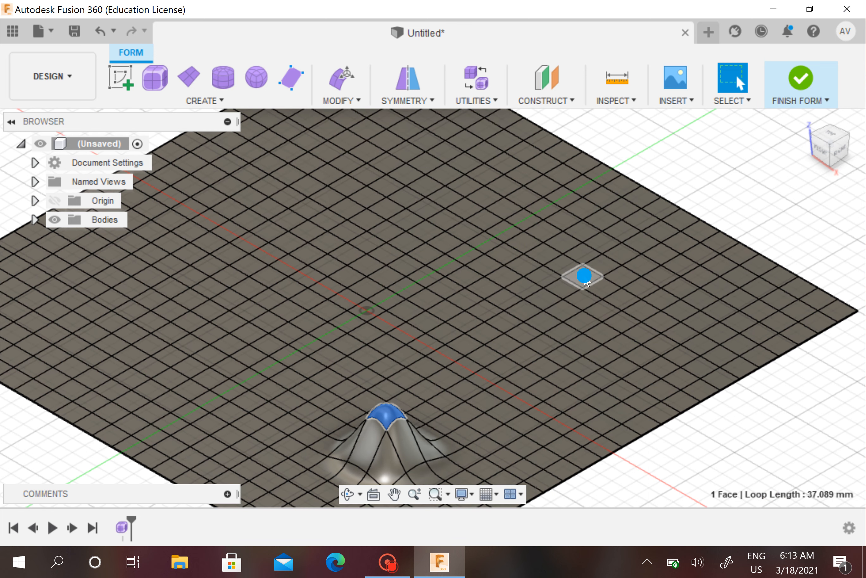
right_click(584, 272)
click(633, 225)
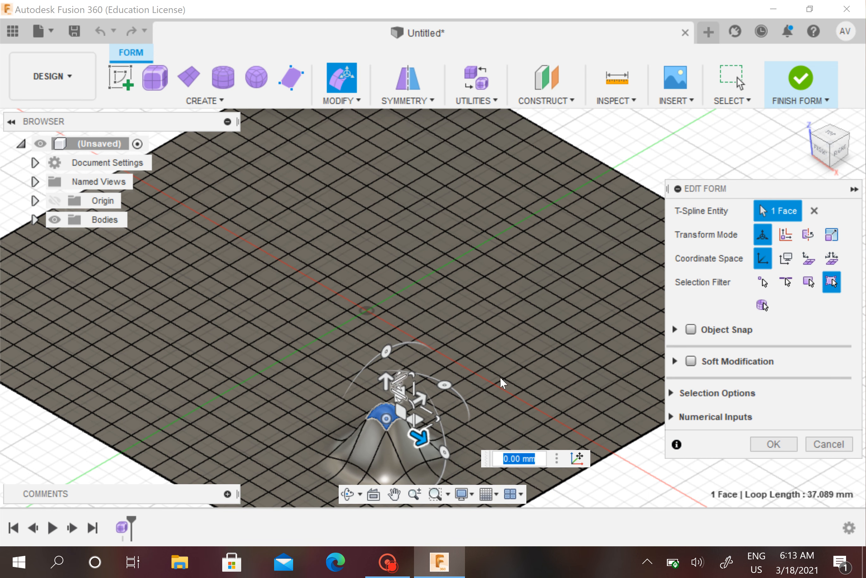
click(624, 464)
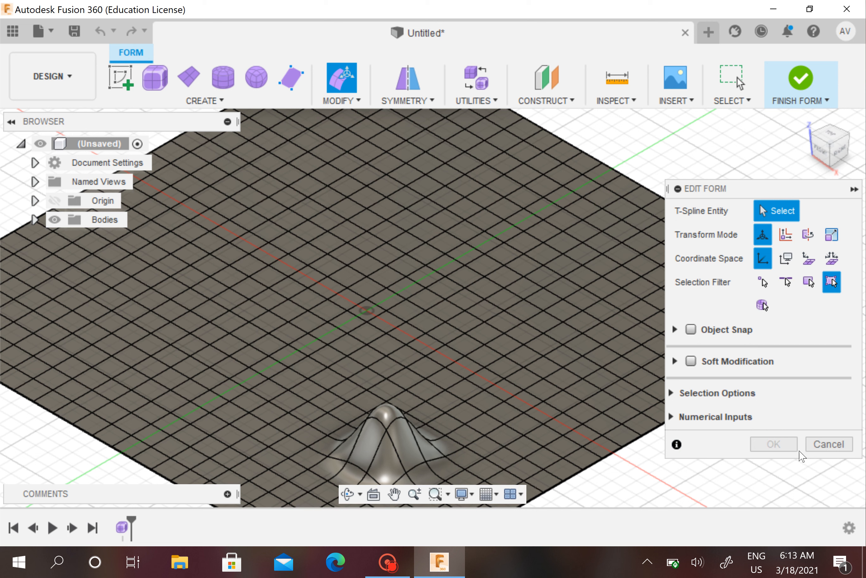
click(828, 445)
Use Edit Form to raise and widen one face in the plane's positive X, positive Y quadrant as a second bump.
click(604, 265)
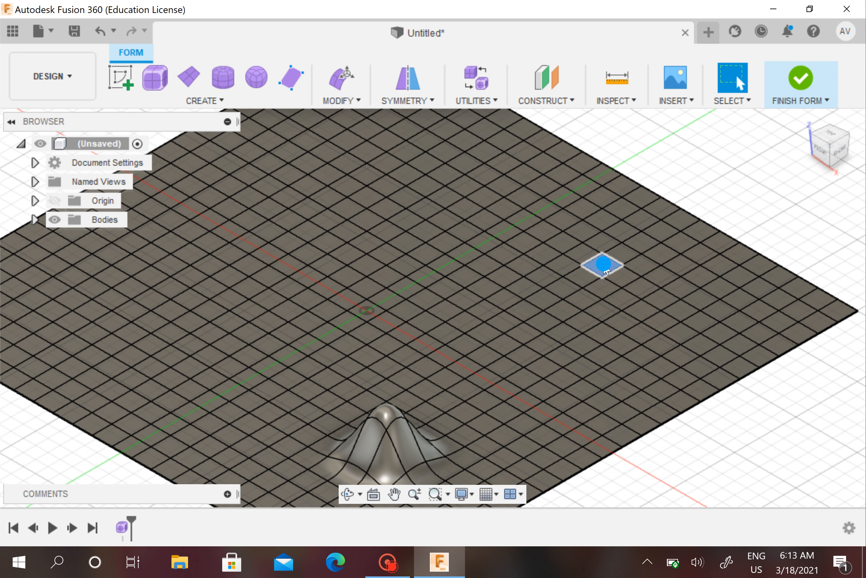
right_click(604, 266)
click(648, 225)
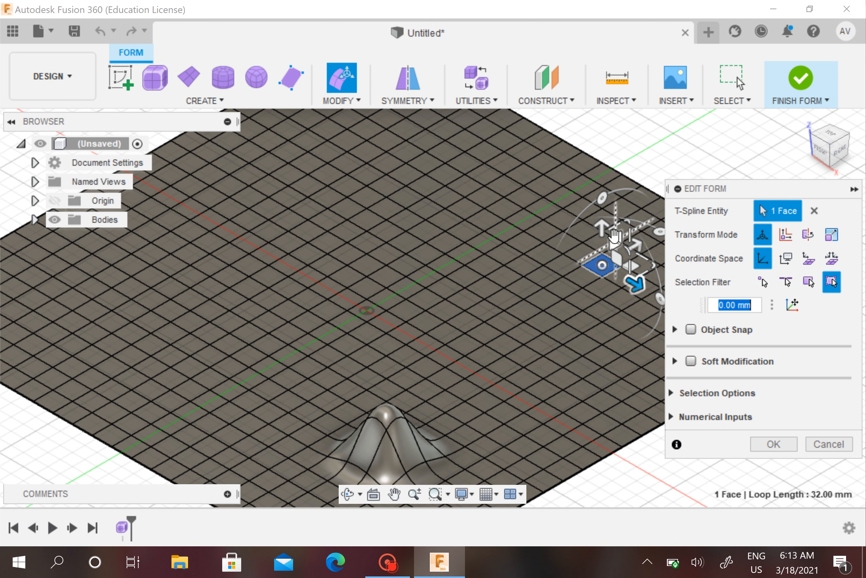
drag(603, 226, 675, 224)
click(774, 443)
scroll(770, 396, down, 5)
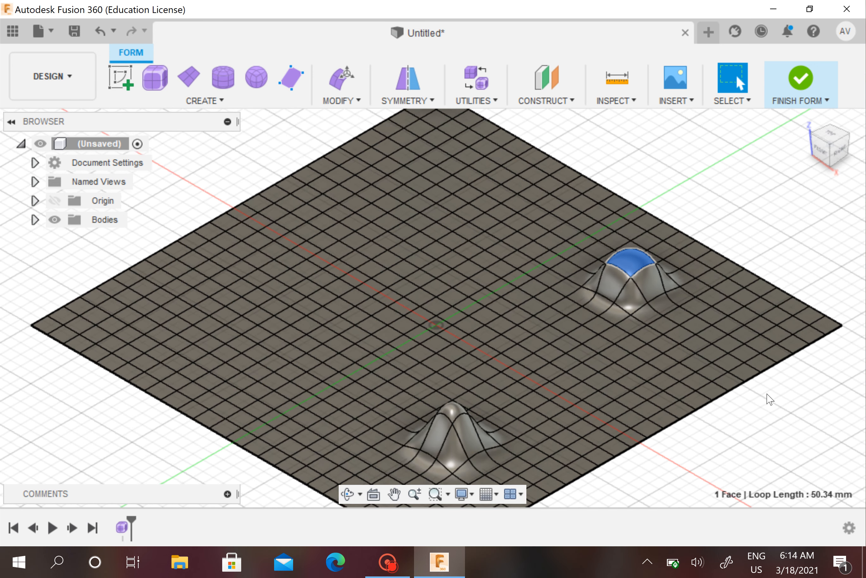
middle_drag(766, 387, 758, 363)
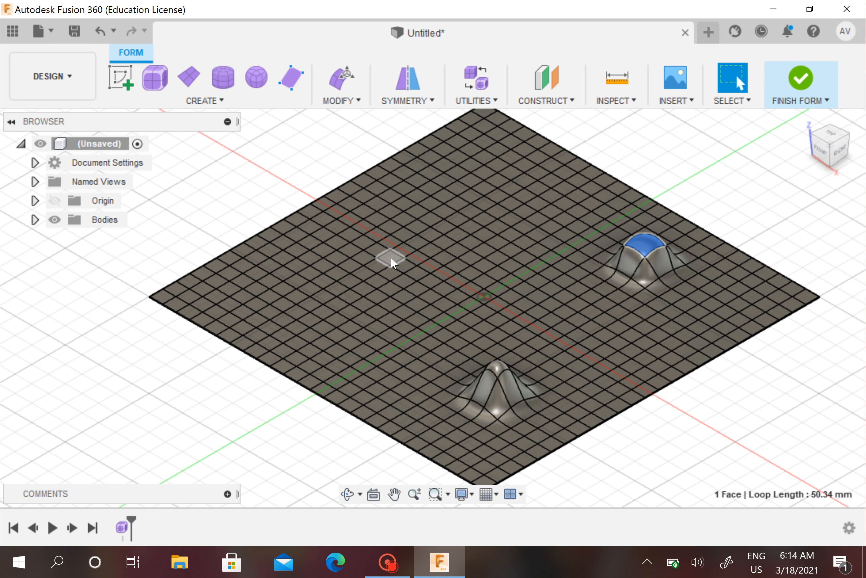
Add a block of six adjoining faces in the negative X, negative Y quadrant to the raised face's selection and raise all seven 15 mm along Z.
ctrl+click(381, 261)
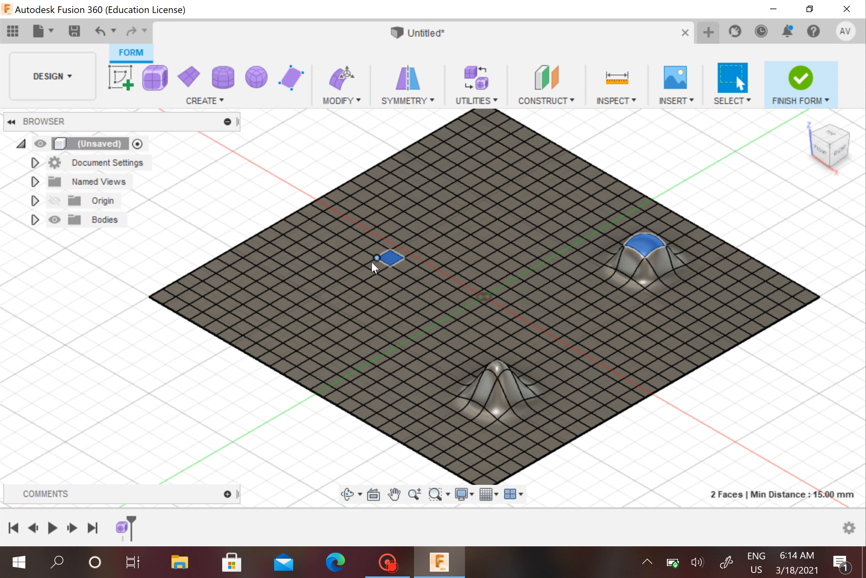
scroll(371, 261, up, 5)
ctrl+click(395, 266)
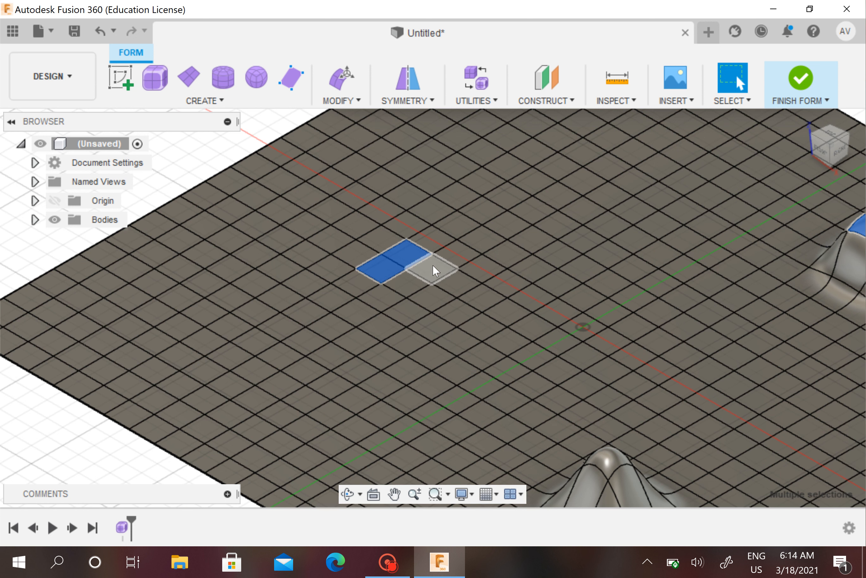
ctrl+click(433, 270)
ctrl+click(406, 276)
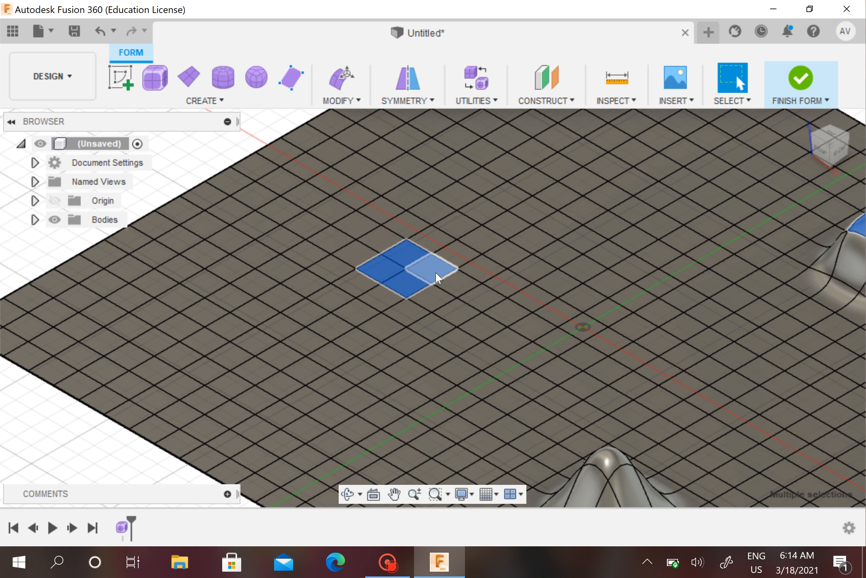
ctrl+click(454, 282)
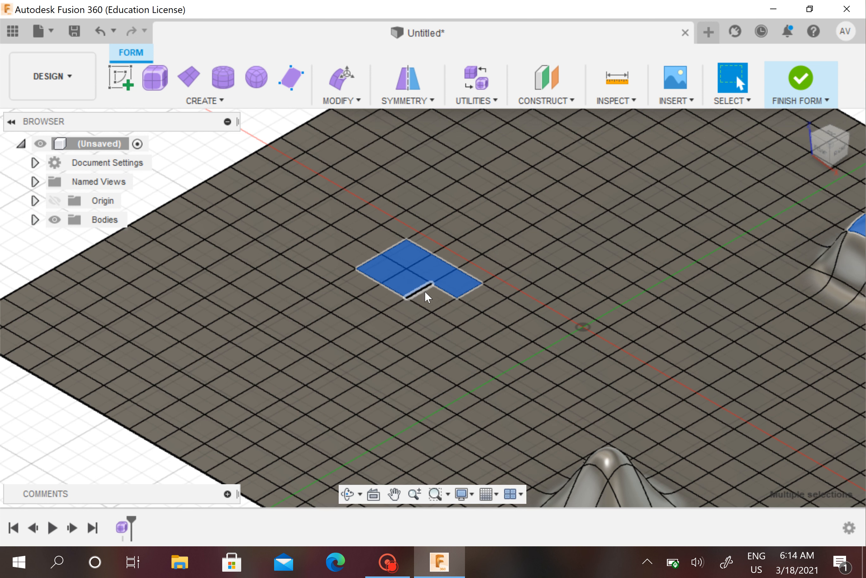
ctrl+click(425, 297)
right_click(456, 284)
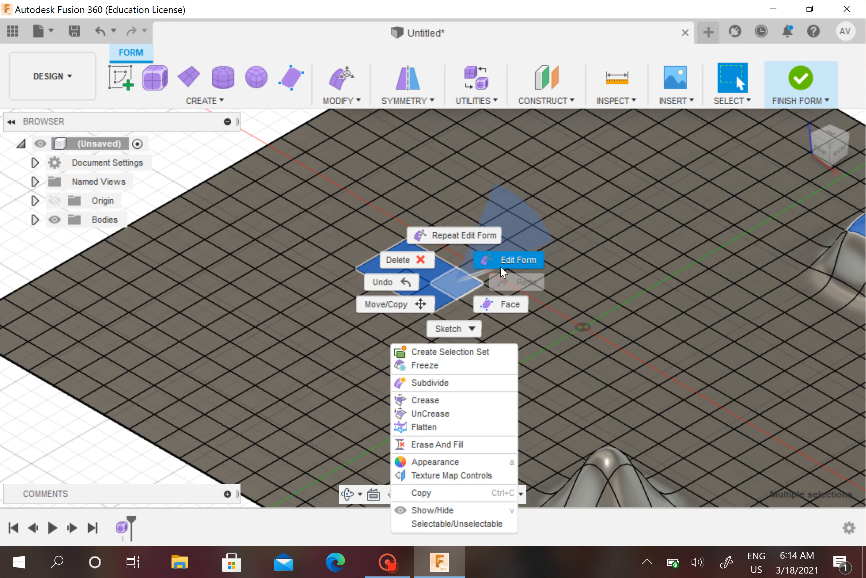
click(501, 261)
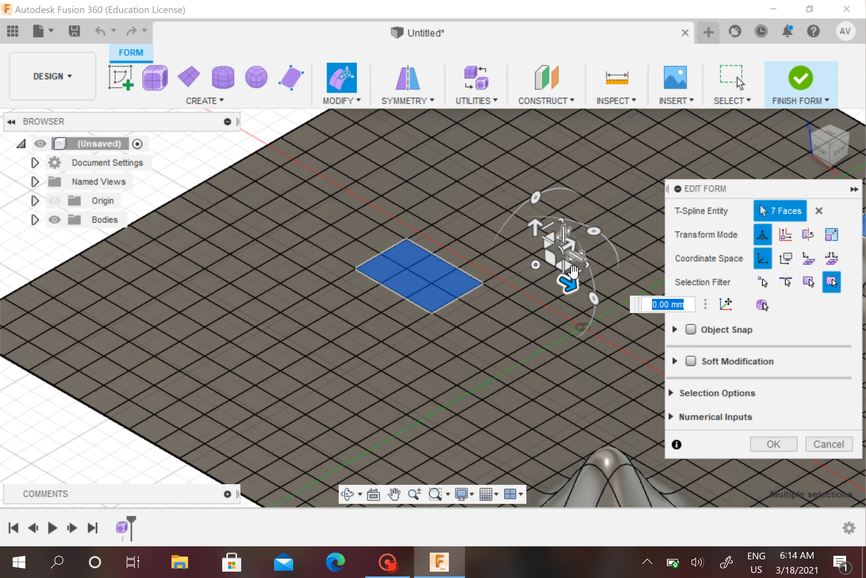
mouse_move(569, 283)
mouse_down()
mouse_move(615, 303)
mouse_move(520, 255)
mouse_move(567, 278)
mouse_up()
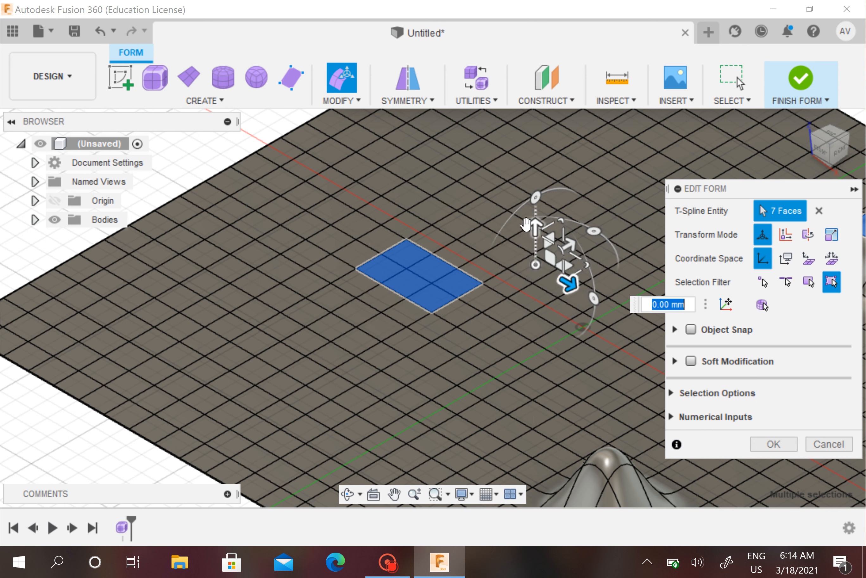
drag(536, 234, 536, 187)
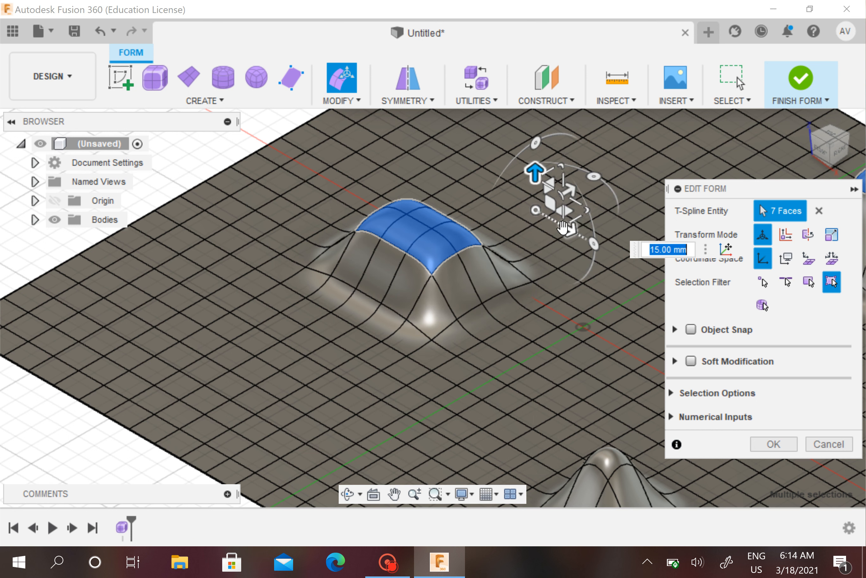
Shift the seven selected faces 20 mm along X, finish the form edit and clear the selection.
drag(570, 223, 629, 265)
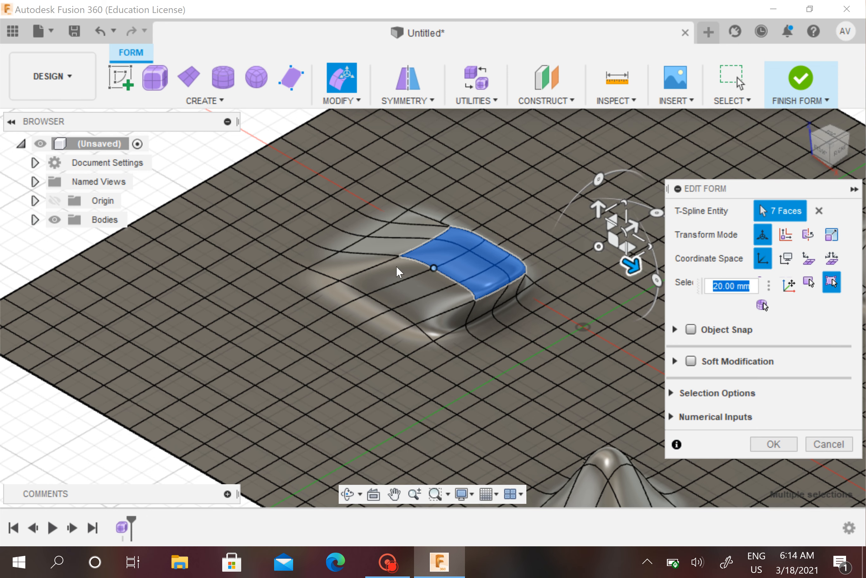
scroll(408, 270, down, 2)
scroll(404, 263, down, 4)
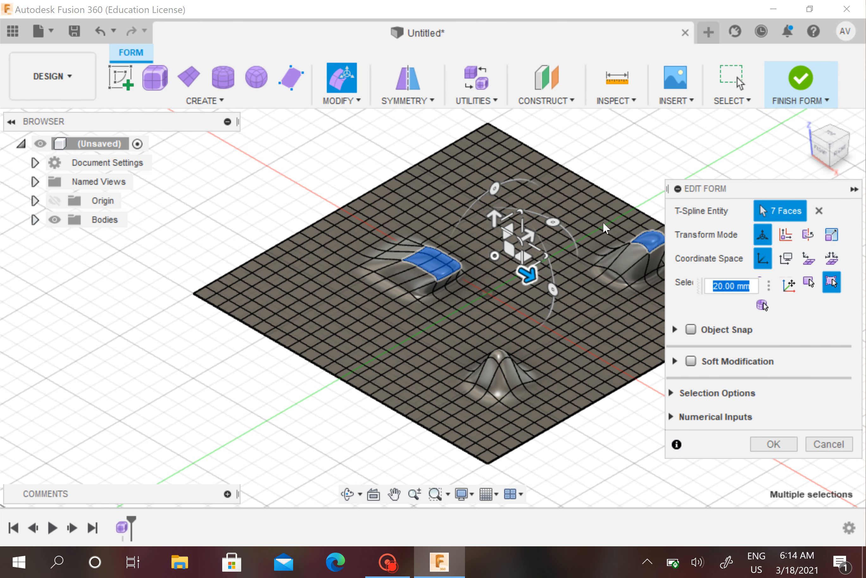
click(776, 445)
click(708, 396)
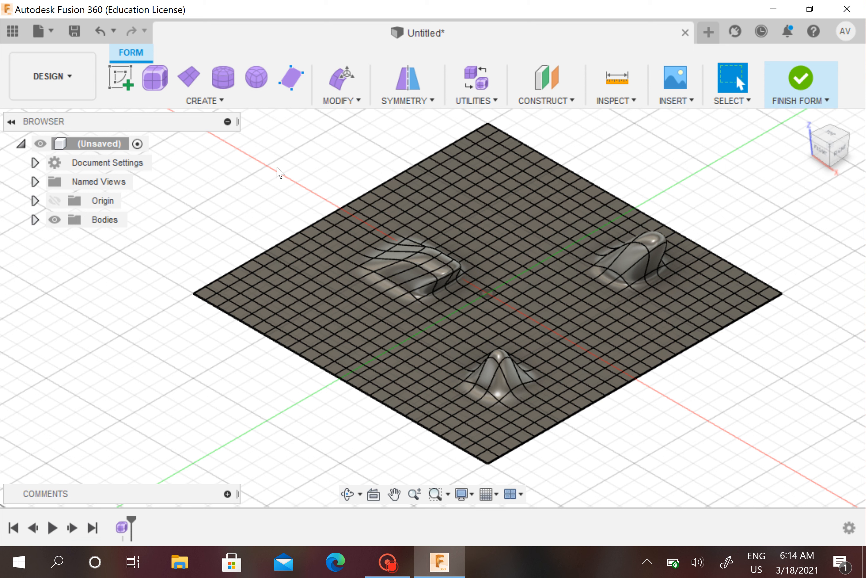
Undo all face edits, the creation of the plane and the form itself, back to the empty solid design.
key(ctrl+z)
key(ctrl+z)
key(ctrl+z)
key(ctrl+z)
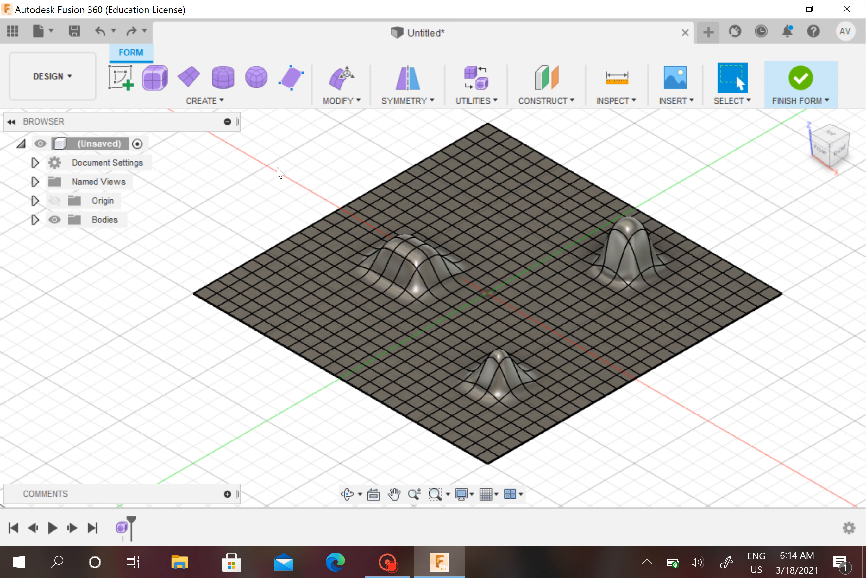
key(ctrl+z)
key(ctrl+z)
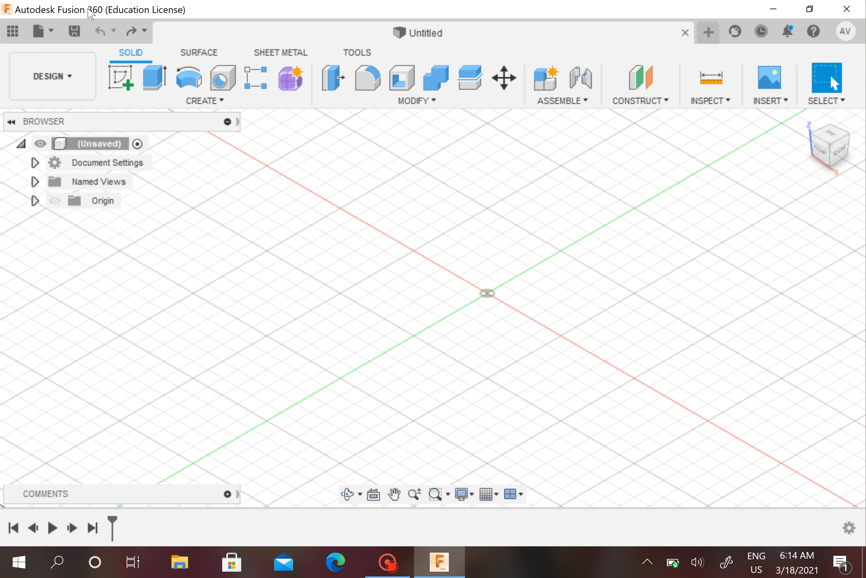
Redo the creation of the empty form.
click(131, 31)
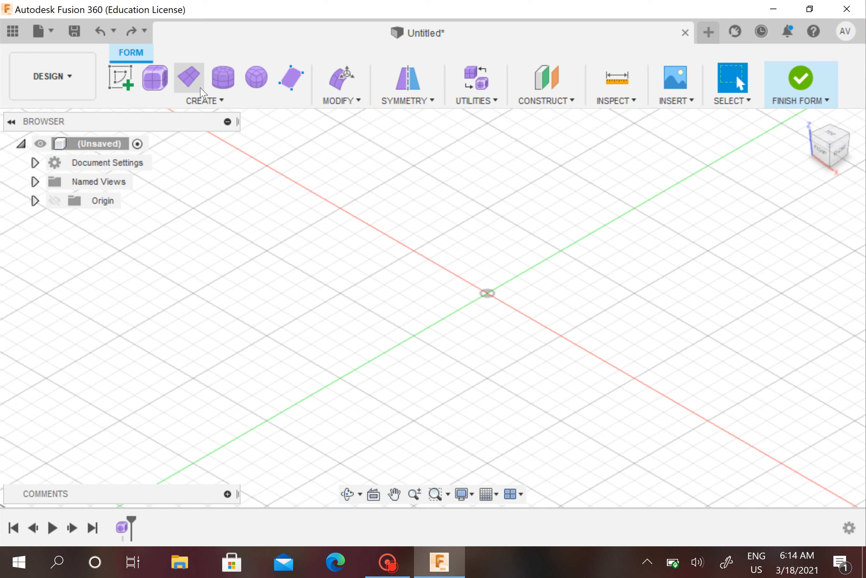
Create a 200 mm by 200 mm T-spline plane on the ground plane, centred on the origin.
click(189, 77)
click(490, 302)
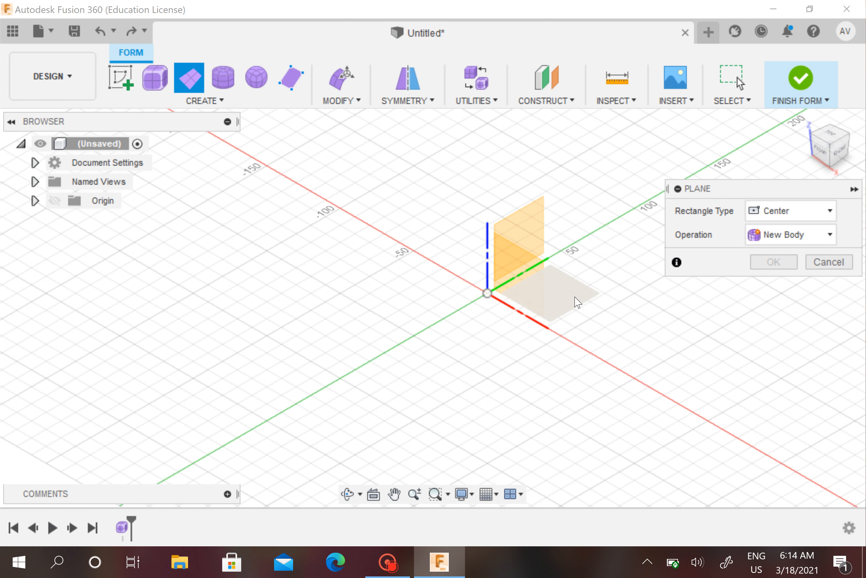
click(492, 293)
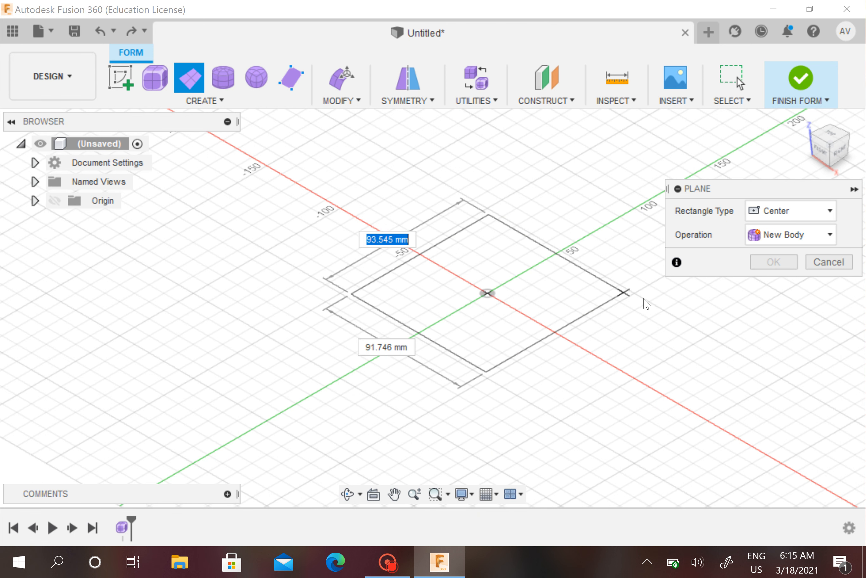
key(BackSpace)
text(20)
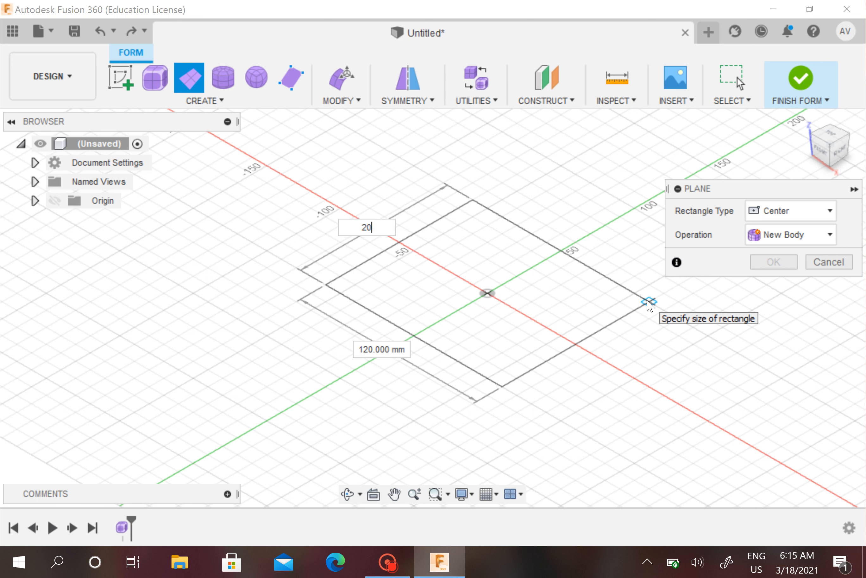
text(0)
key(Tab)
key(BackSpace)
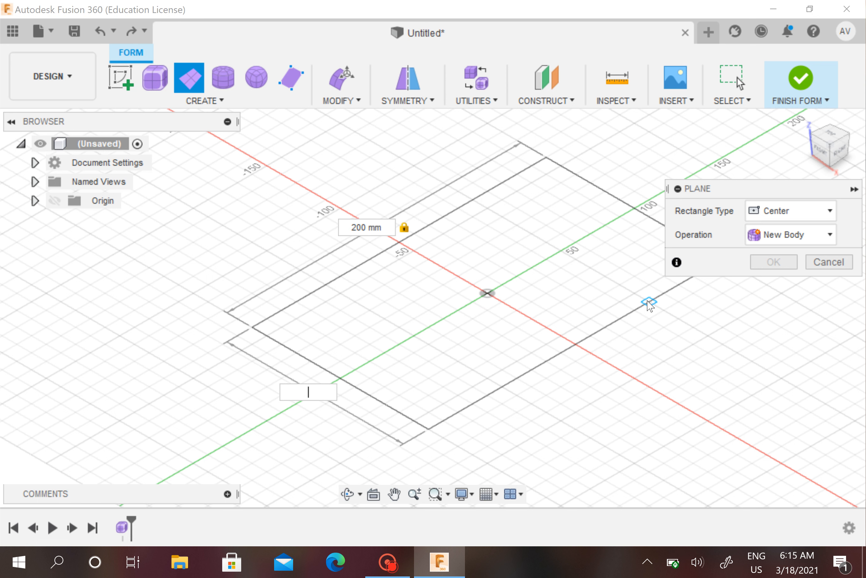
text(200)
key(Return)
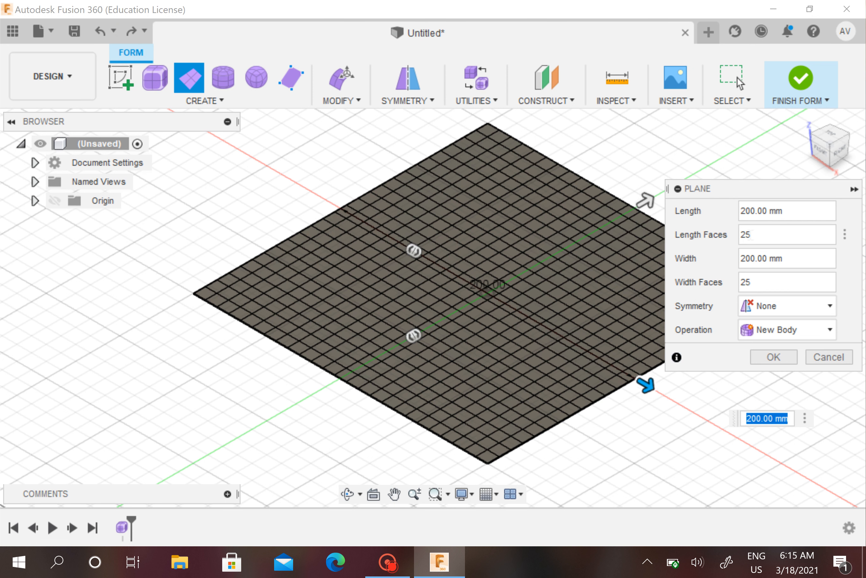
Set the plane's length faces and width faces to 2 each and accept the plane.
click(751, 234)
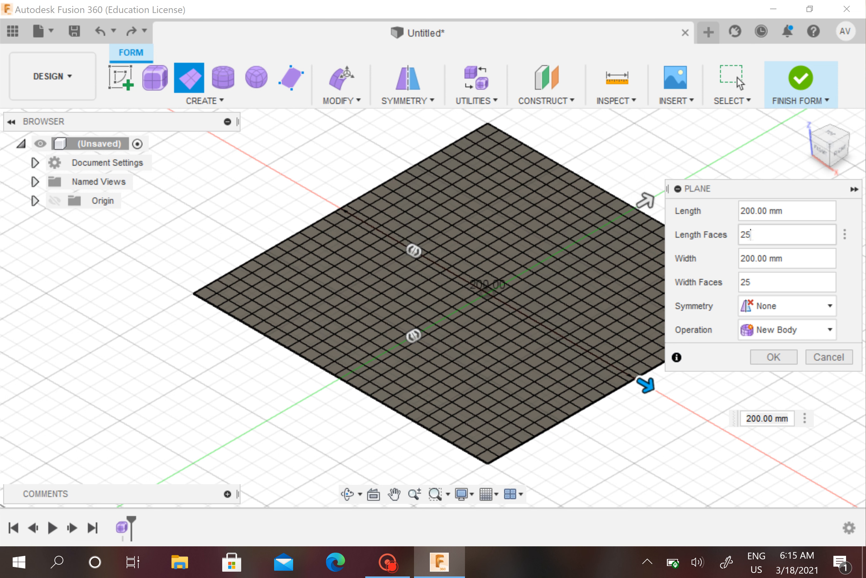
click(756, 284)
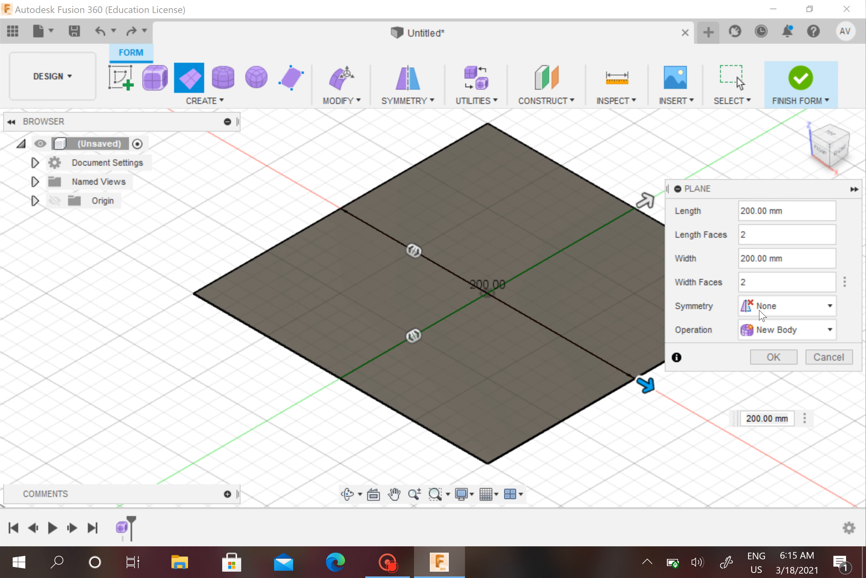
click(772, 358)
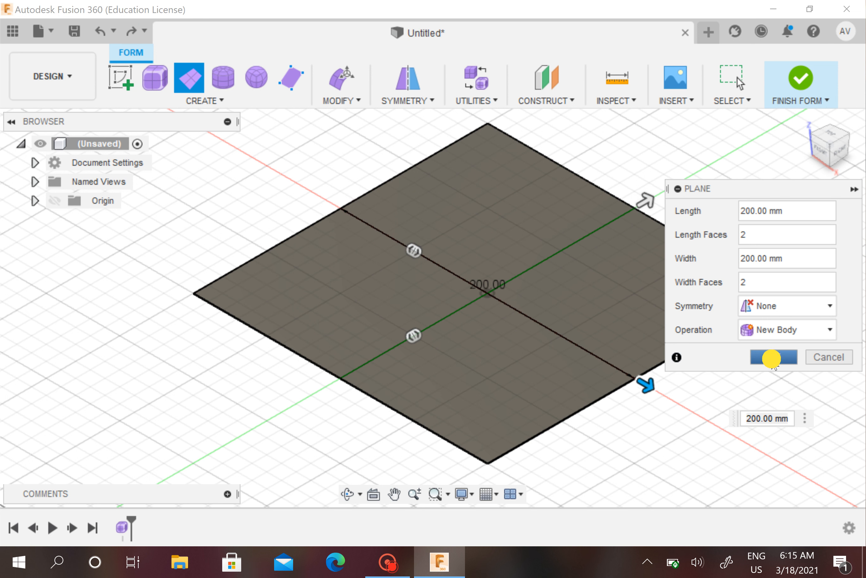
Try Edit Form's Z move on the plane's negative X, positive Y face, cancel the edit and undo the plane's creation.
click(487, 243)
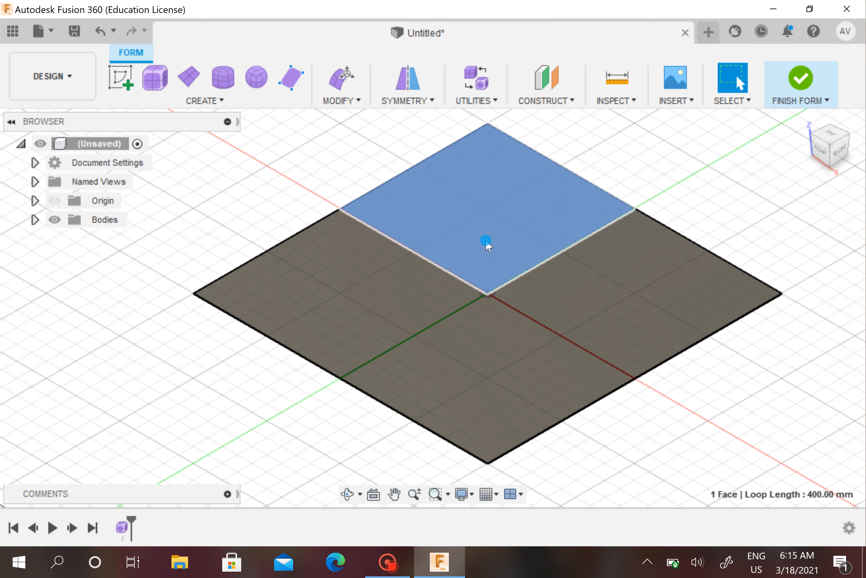
right_click(484, 240)
click(501, 228)
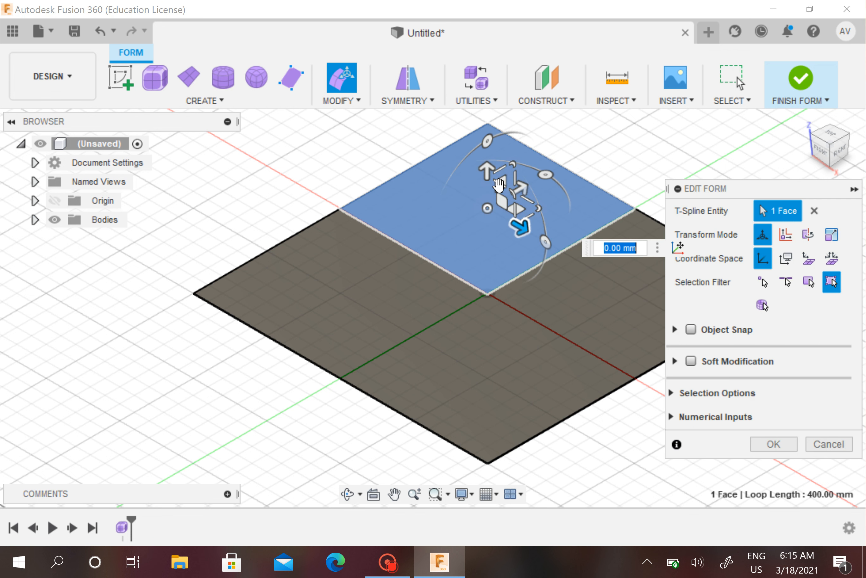
mouse_move(486, 169)
mouse_down()
mouse_move(488, 83)
mouse_move(494, 281)
mouse_move(490, 145)
mouse_move(488, 232)
mouse_move(490, 169)
mouse_up()
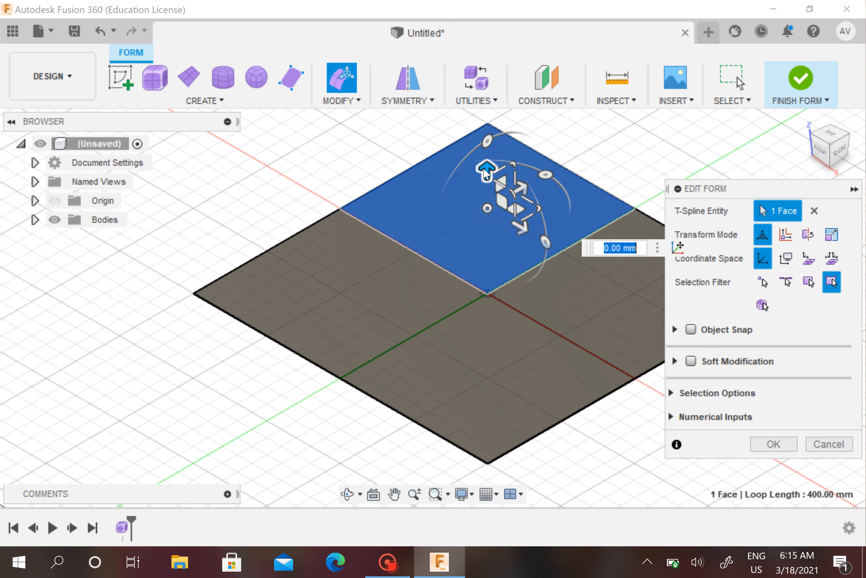
click(843, 446)
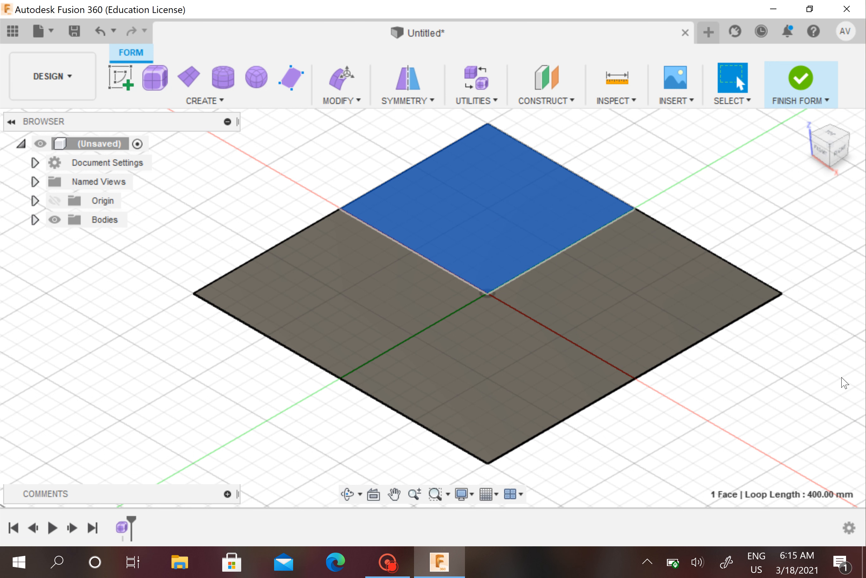
key(ctrl+z)
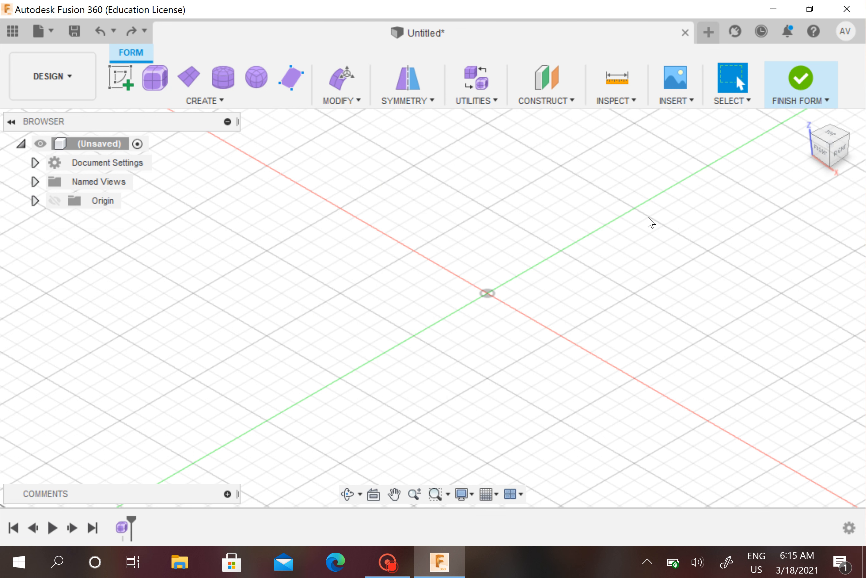
scroll(650, 224, down, 1)
middle_drag(650, 224, 580, 243)
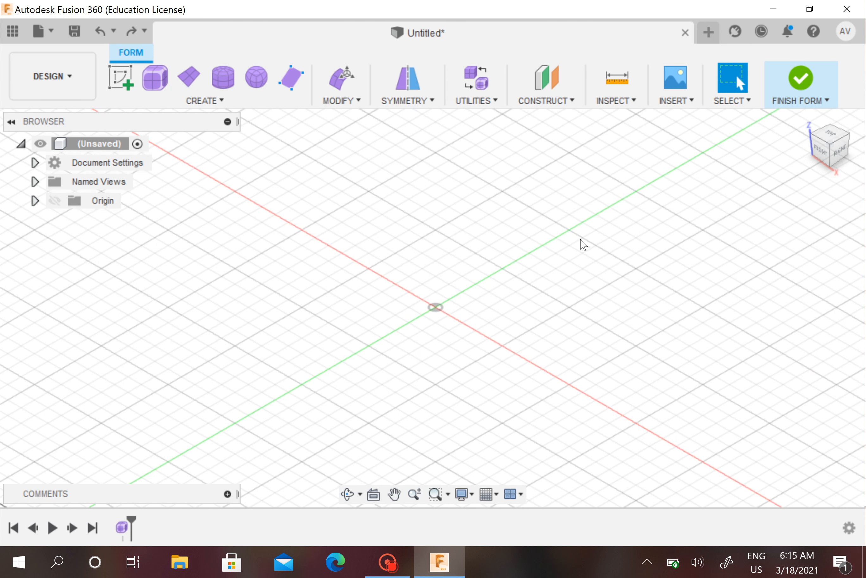
scroll(580, 244, up, 1)
middle_drag(523, 239, 533, 236)
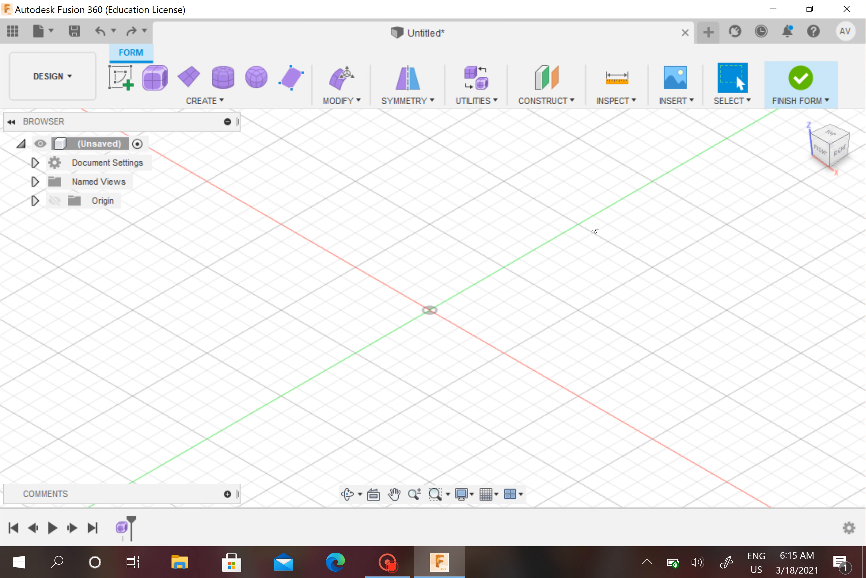
middle_drag(534, 234, 567, 233)
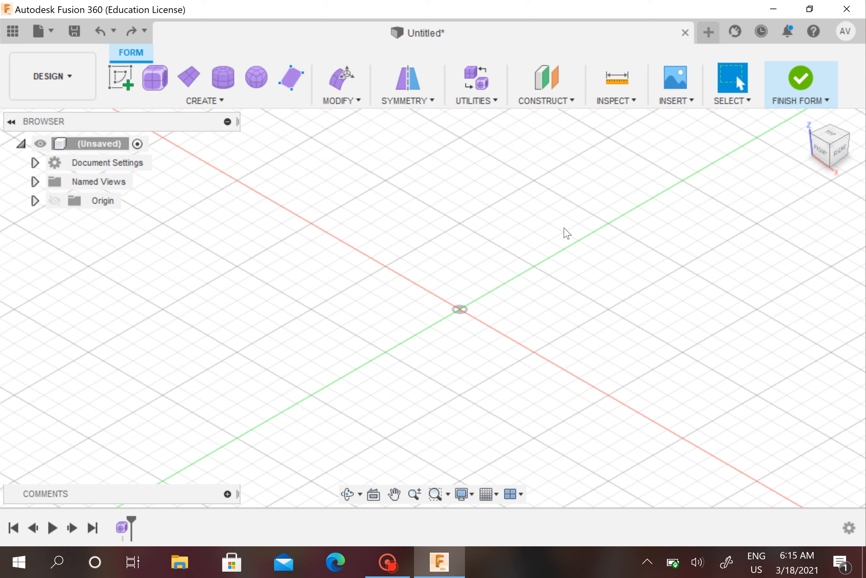
shift+middle_drag(459, 231, 461, 265)
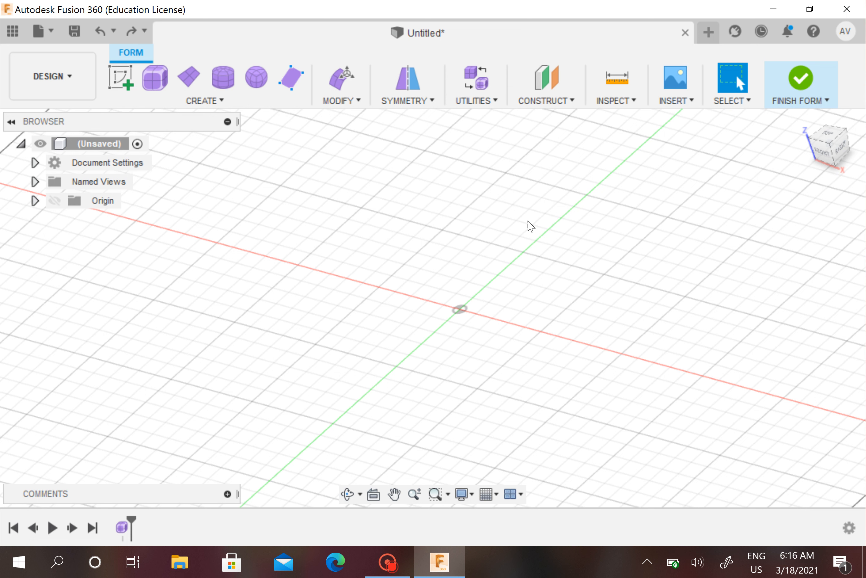
Place an 80 mm diameter T-spline sphere on the ground plane, centred on the origin.
click(245, 99)
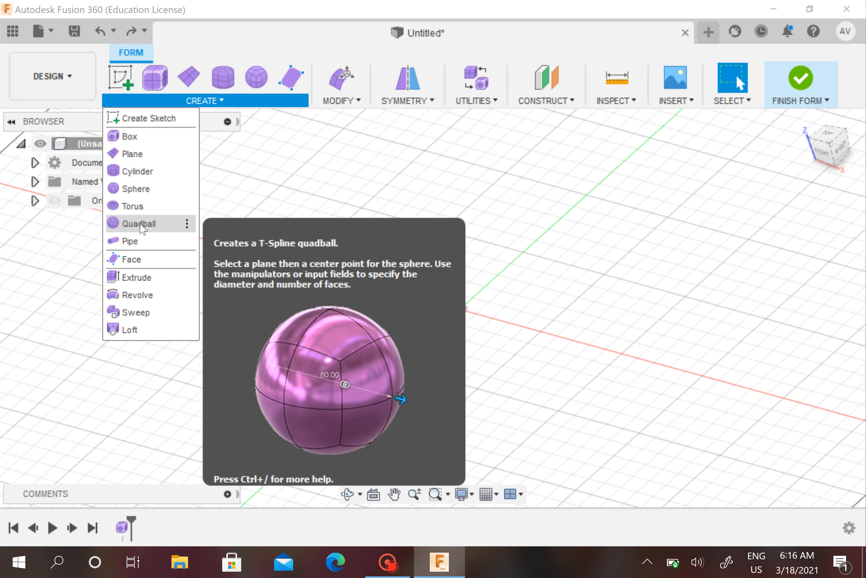
click(141, 189)
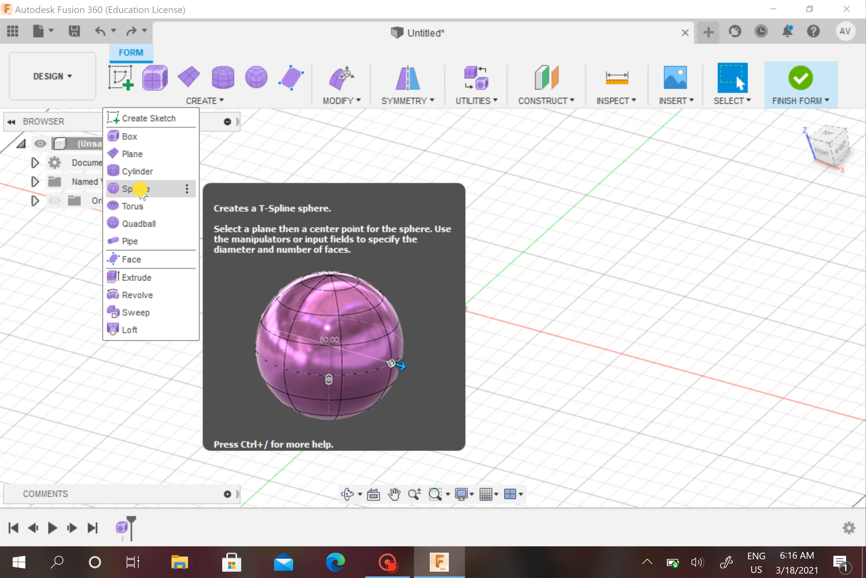
click(551, 286)
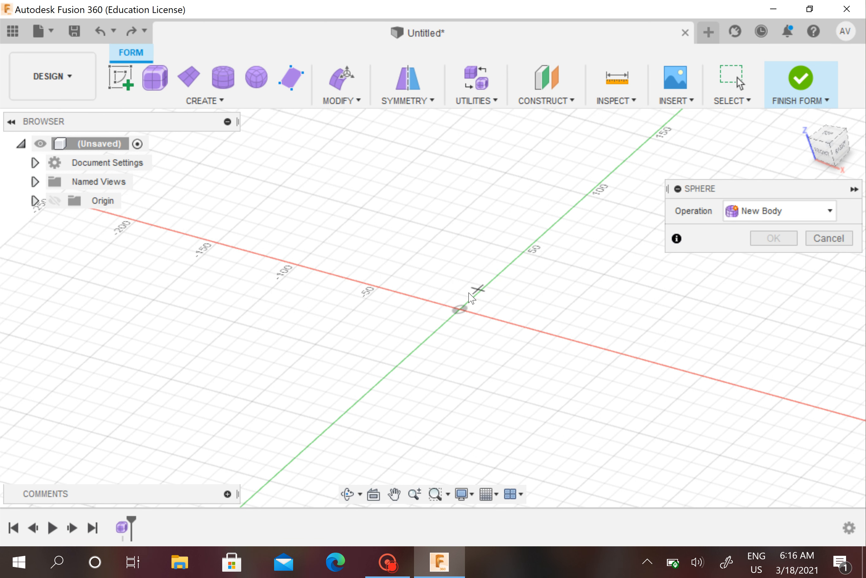
click(460, 309)
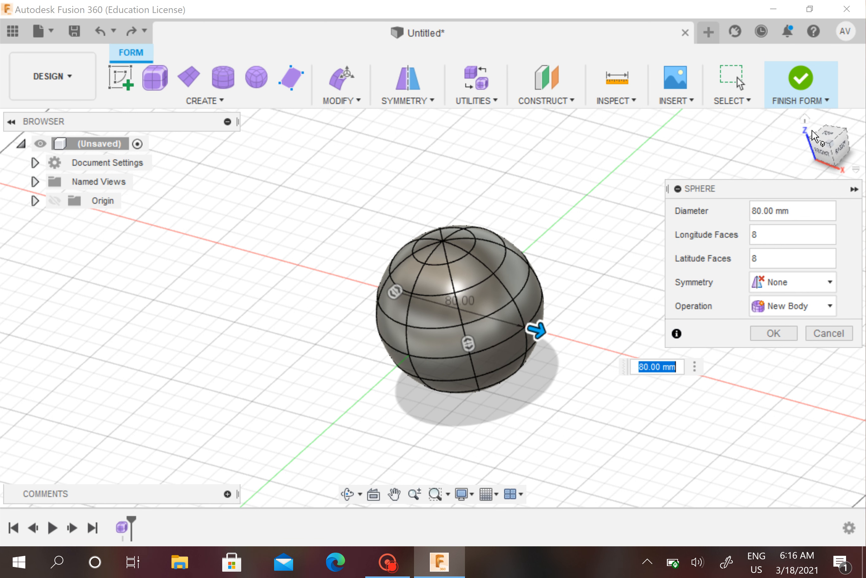
click(804, 119)
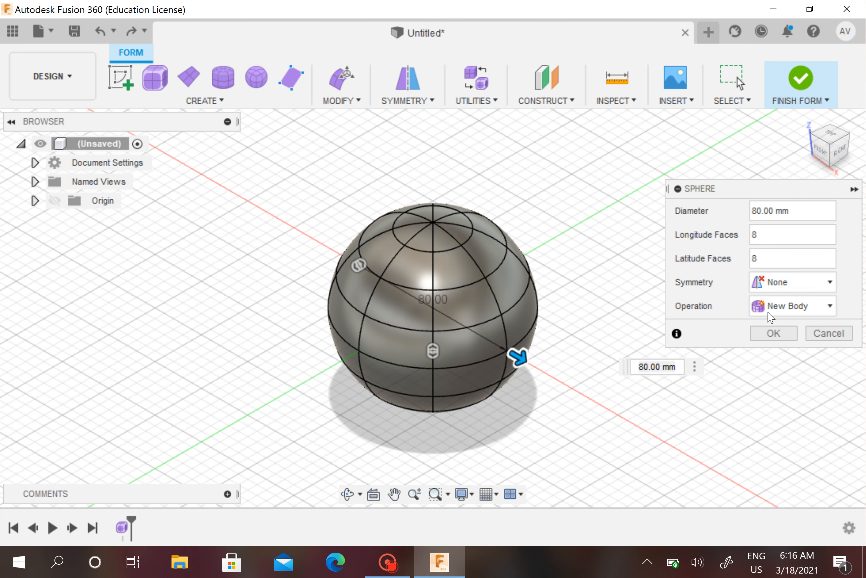
Set the sphere to 5 longitude faces and 6 latitude faces and accept it.
click(778, 234)
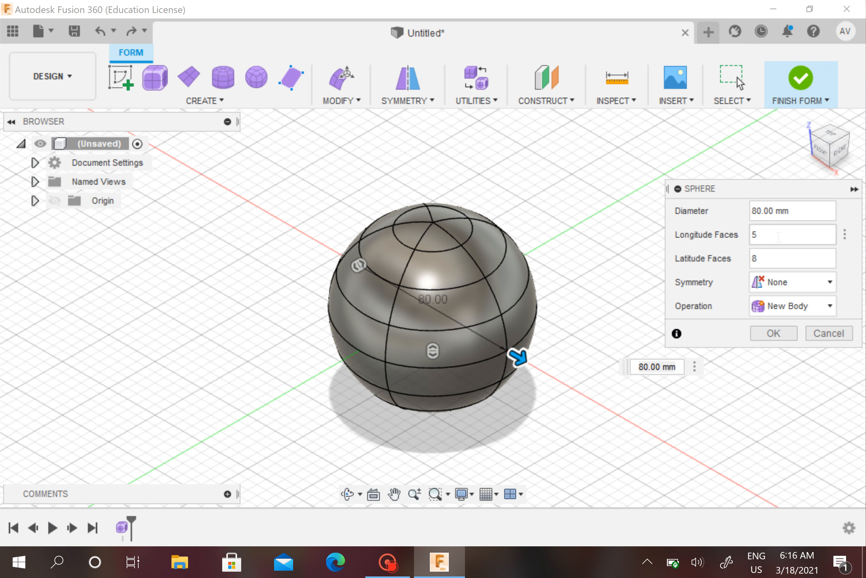
click(778, 255)
text(6)
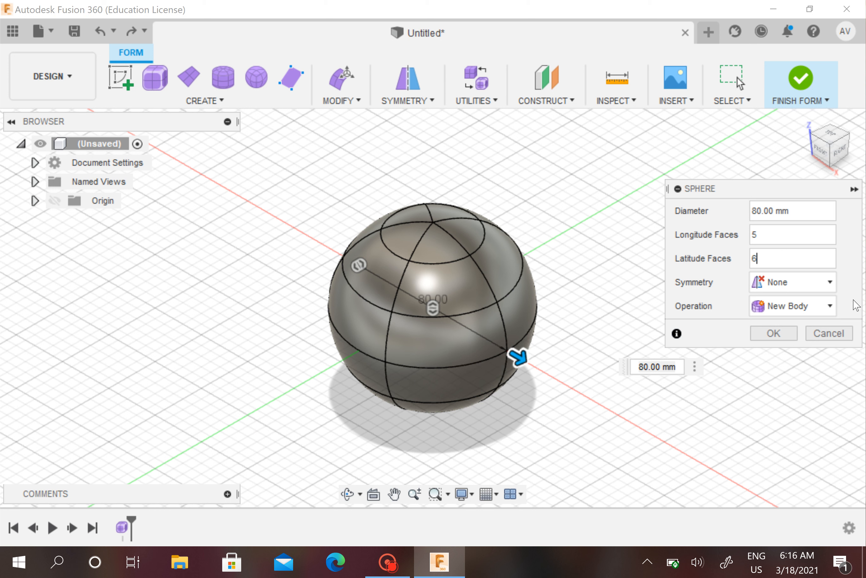
click(783, 333)
Try moving one upper face on the sphere's positive Y side along X with Edit Form, and clear the selection.
click(503, 252)
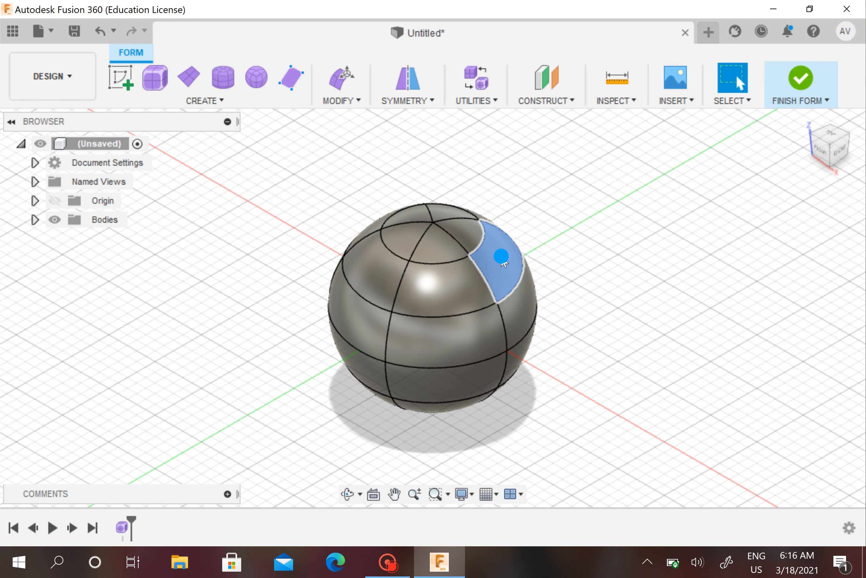
right_click(503, 253)
click(562, 224)
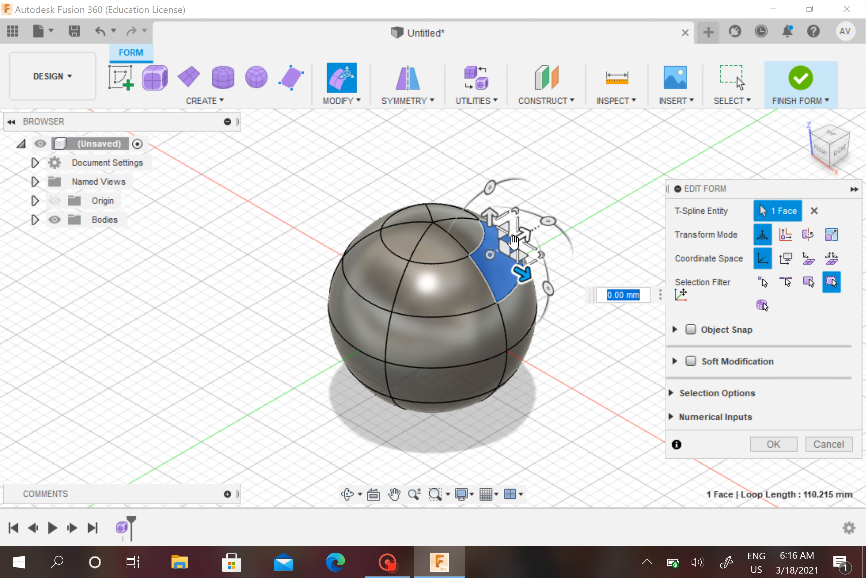
drag(534, 264, 518, 275)
click(779, 443)
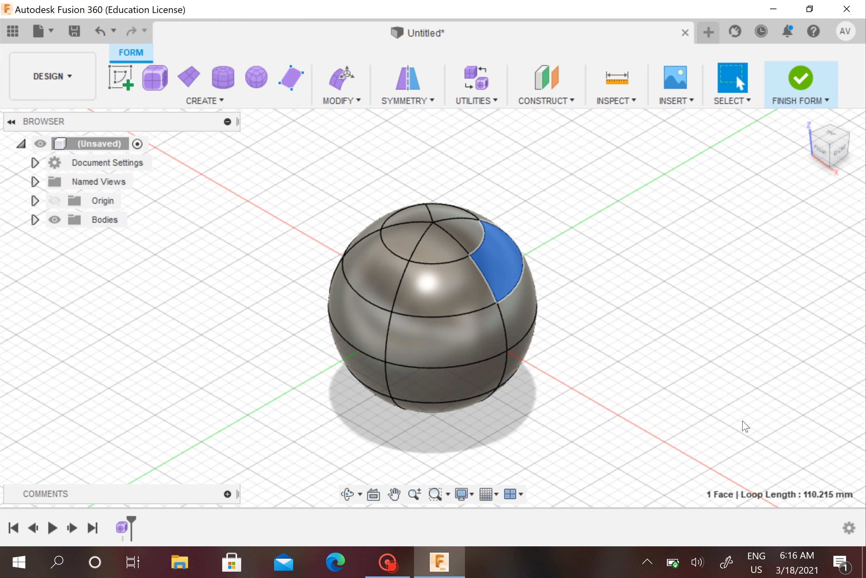
click(692, 322)
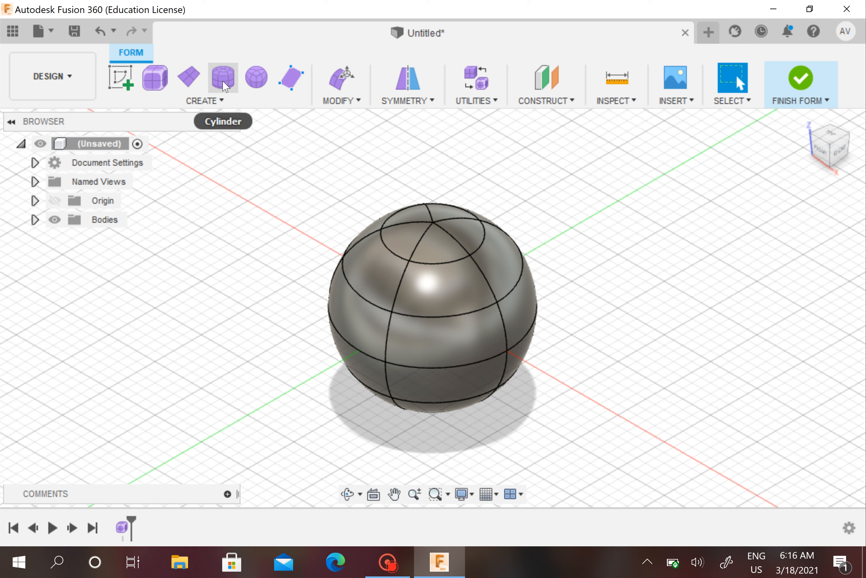
Preview a 40 mm quadball with 2 span faces on the positive X axis beside the sphere, and discard it.
click(261, 88)
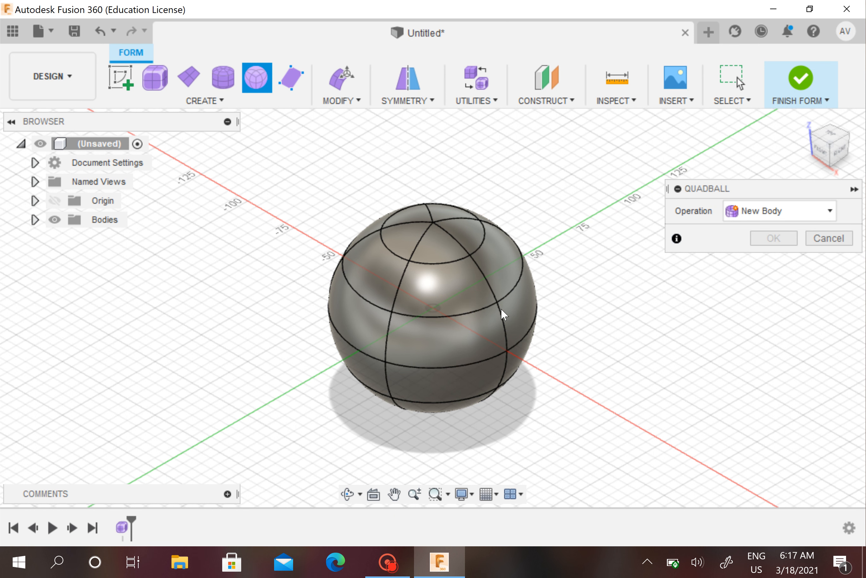
click(665, 443)
middle_drag(709, 332, 609, 267)
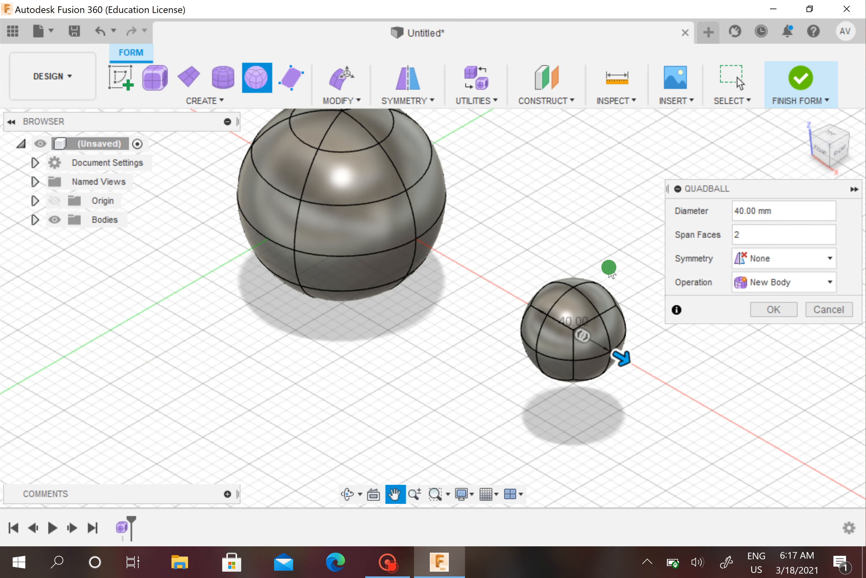
middle_drag(339, 209, 354, 236)
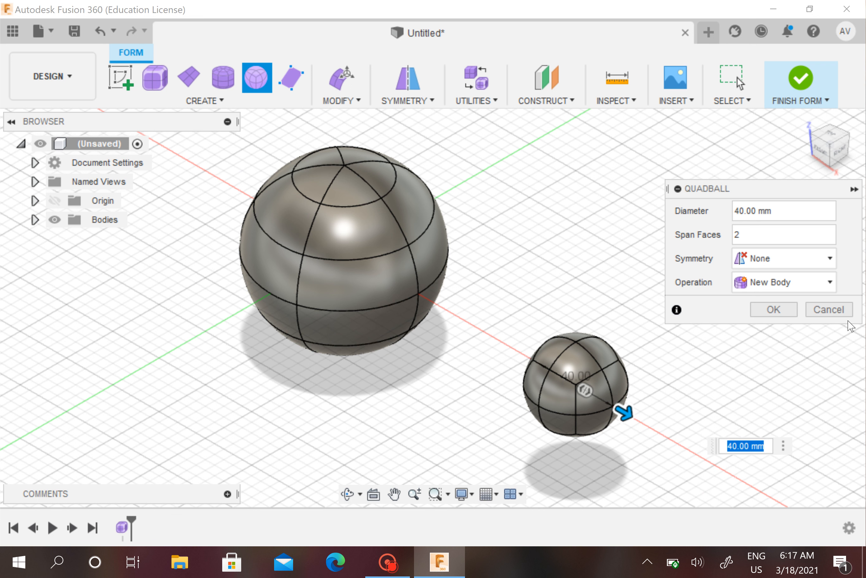
click(832, 312)
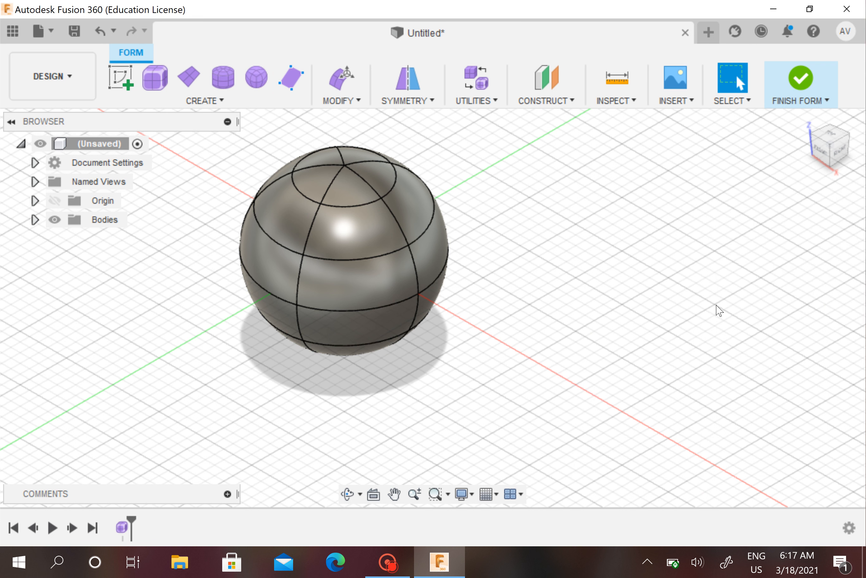
middle_drag(701, 309, 772, 365)
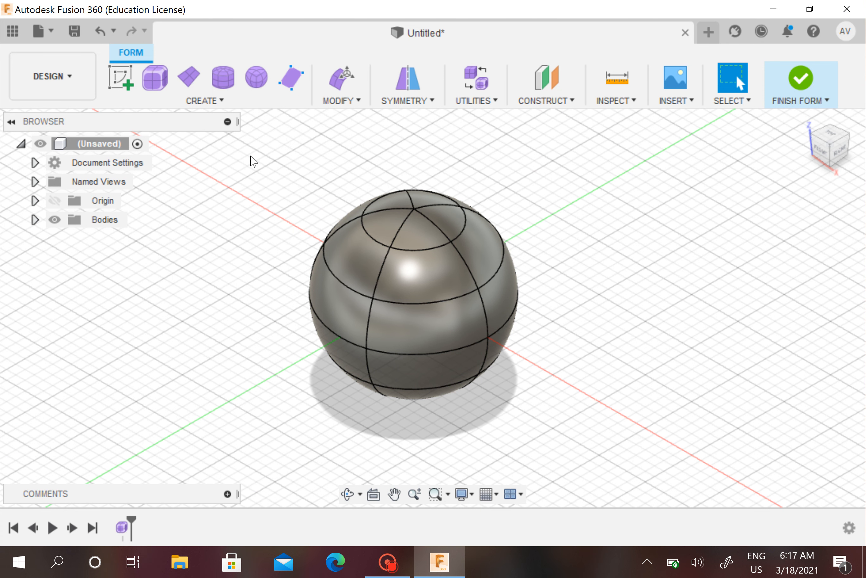
click(211, 101)
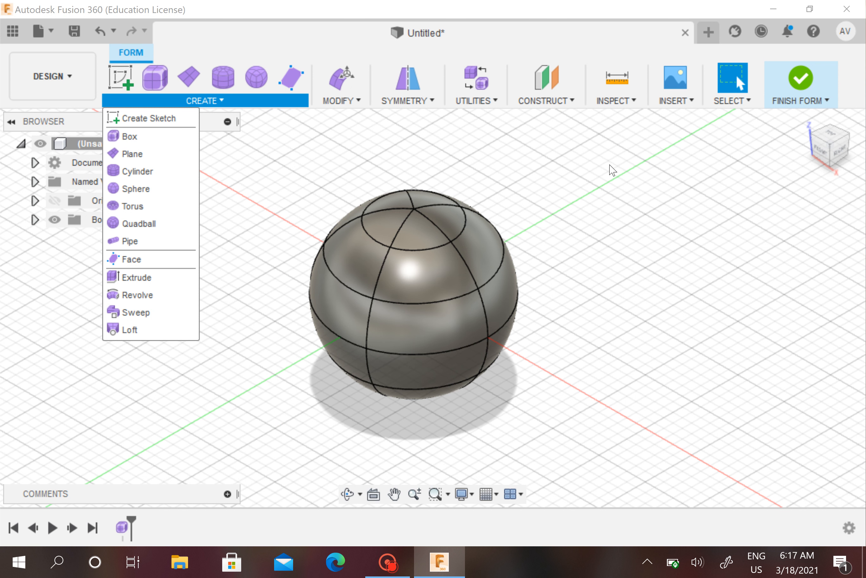
click(611, 168)
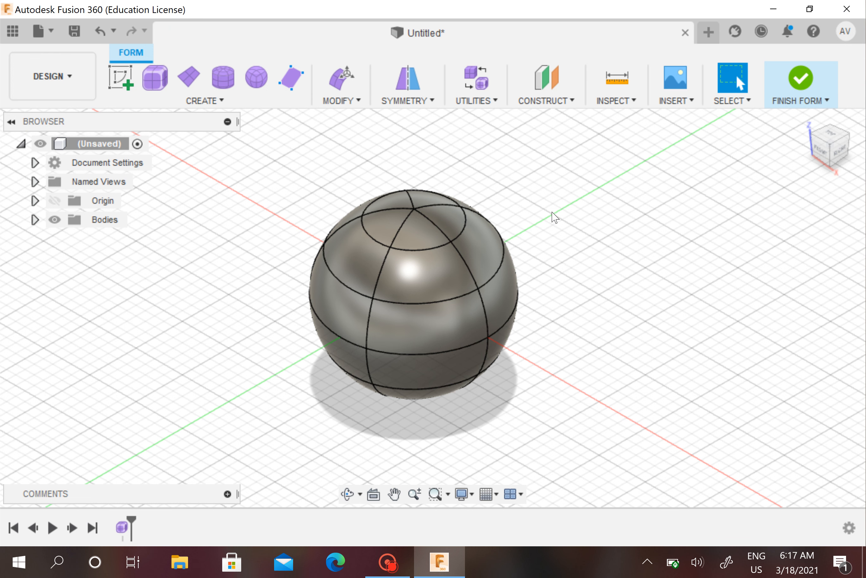
Save the design as Forms in the Channel location.
key(ctrl+s)
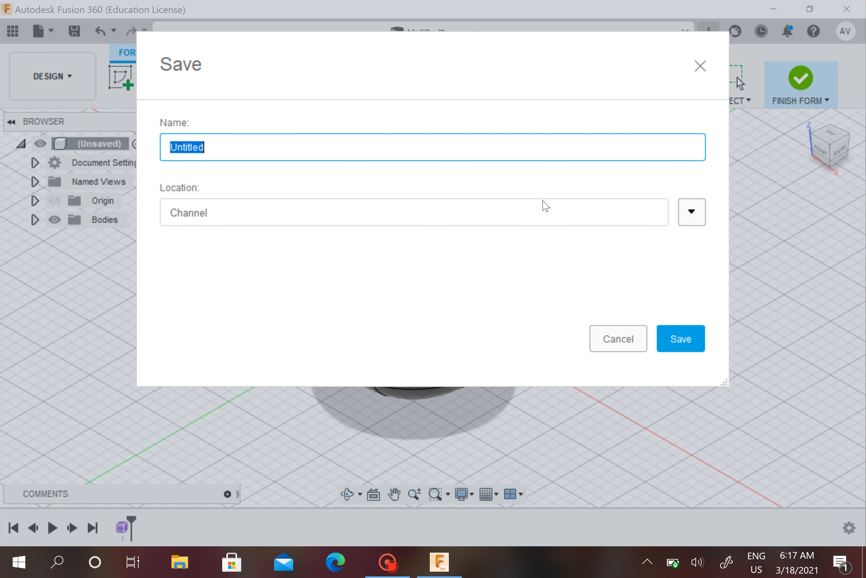
key(BackSpace)
click(692, 339)
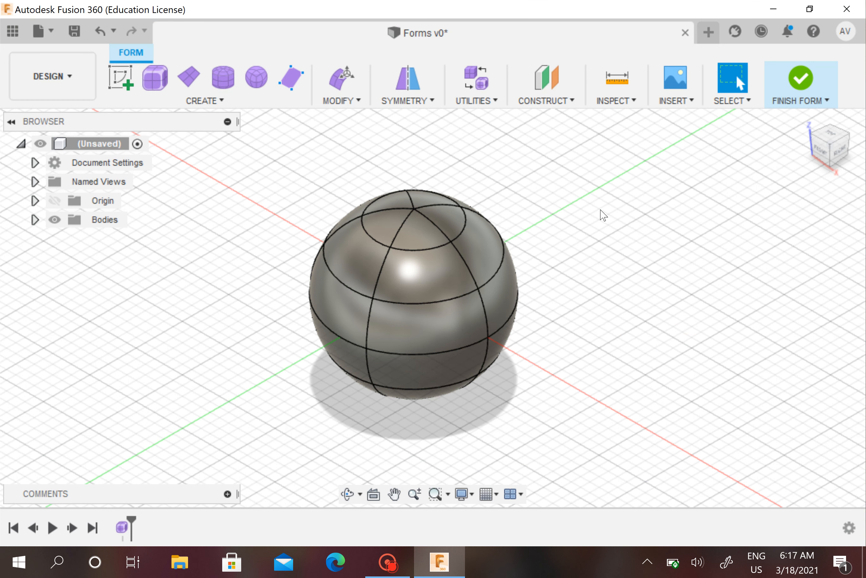